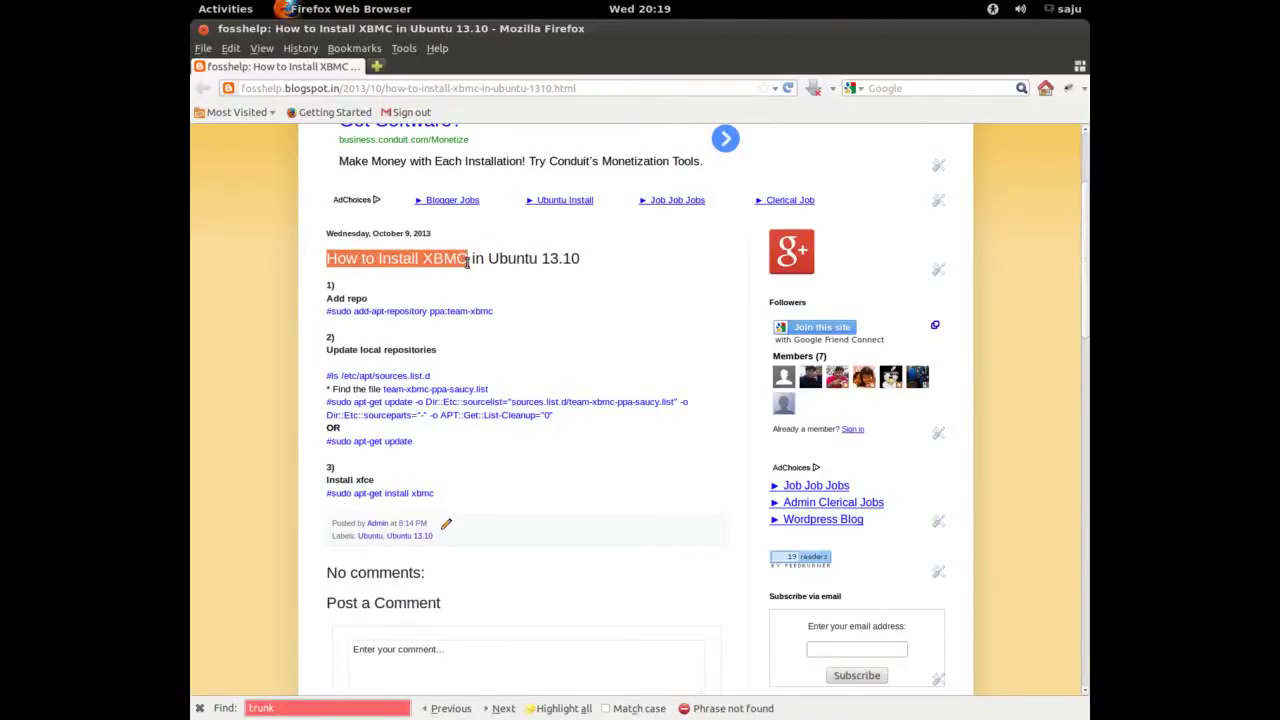
Copy the 'sudo add-apt-repository ppa:team-xbmc' line from the Firefox blog post
{"action": "left_click", "coordinate": [553, 297]}
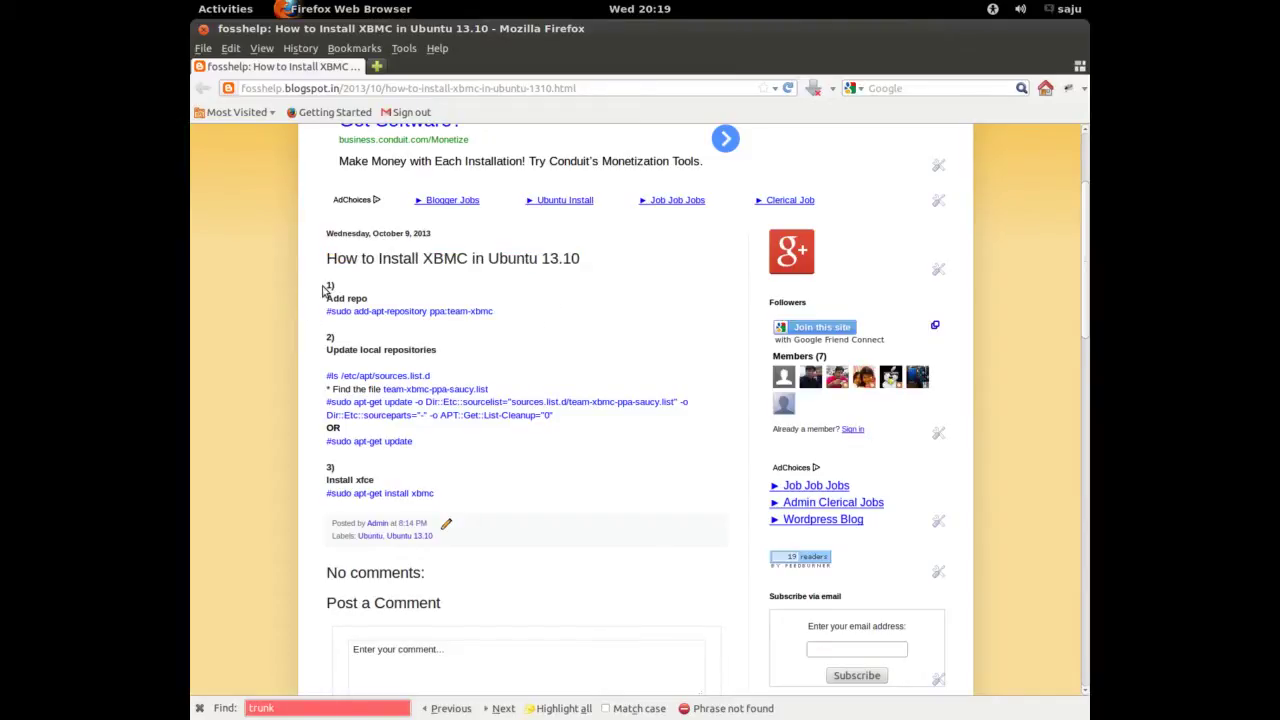
{"action": "mouse_move", "coordinate": [327, 283]}
{"action": "left_mouse_down"}
{"action": "mouse_move", "coordinate": [381, 307]}
{"action": "mouse_move", "coordinate": [337, 311]}
{"action": "mouse_move", "coordinate": [506, 314]}
{"action": "left_mouse_up"}
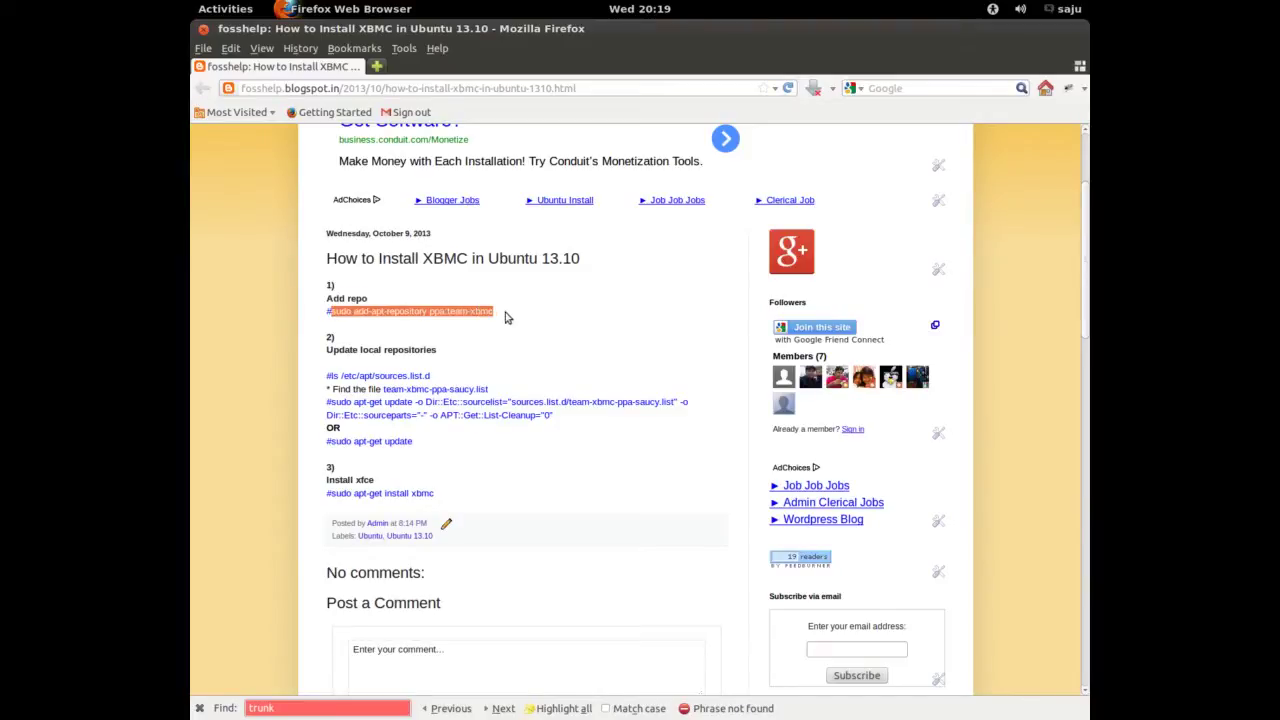
{"action": "right_click", "coordinate": [479, 311]}
{"action": "left_click", "coordinate": [521, 319]}
Run lsb_release -a in the VNC terminal to confirm Ubuntu 13.10
{"action": "key", "text": "super"}
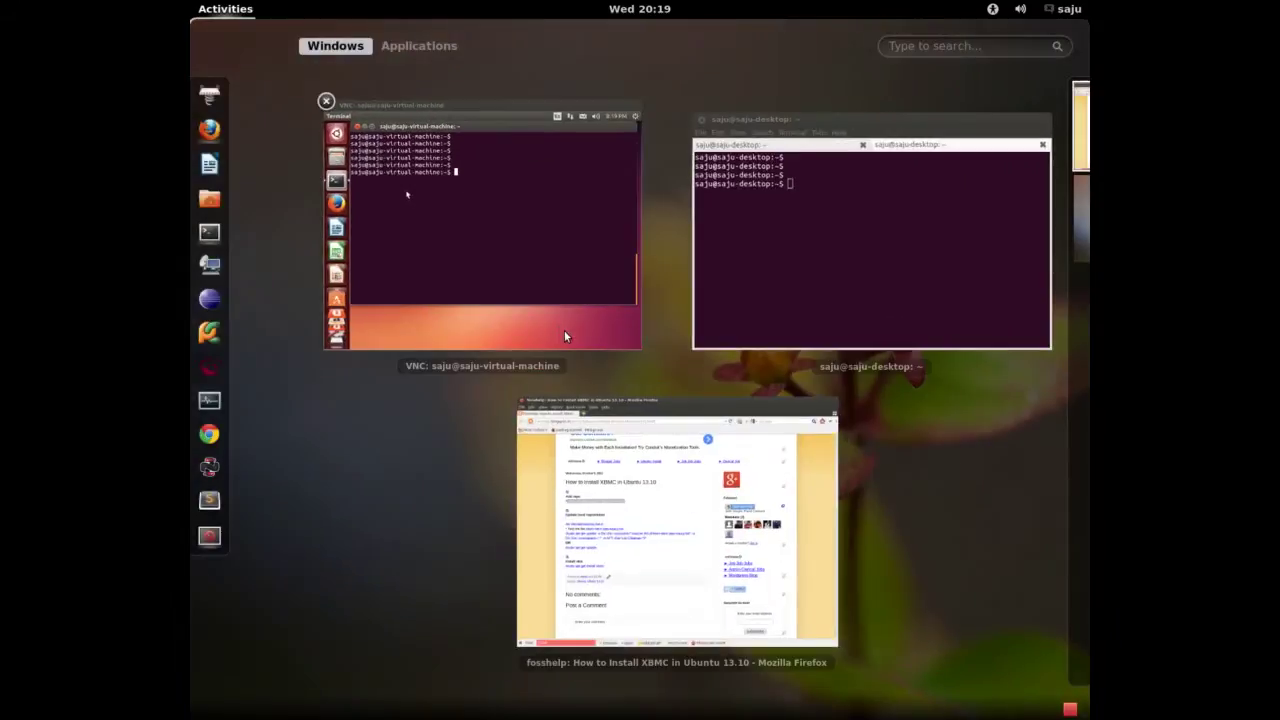
{"action": "key", "text": "super"}
{"action": "key", "text": "super"}
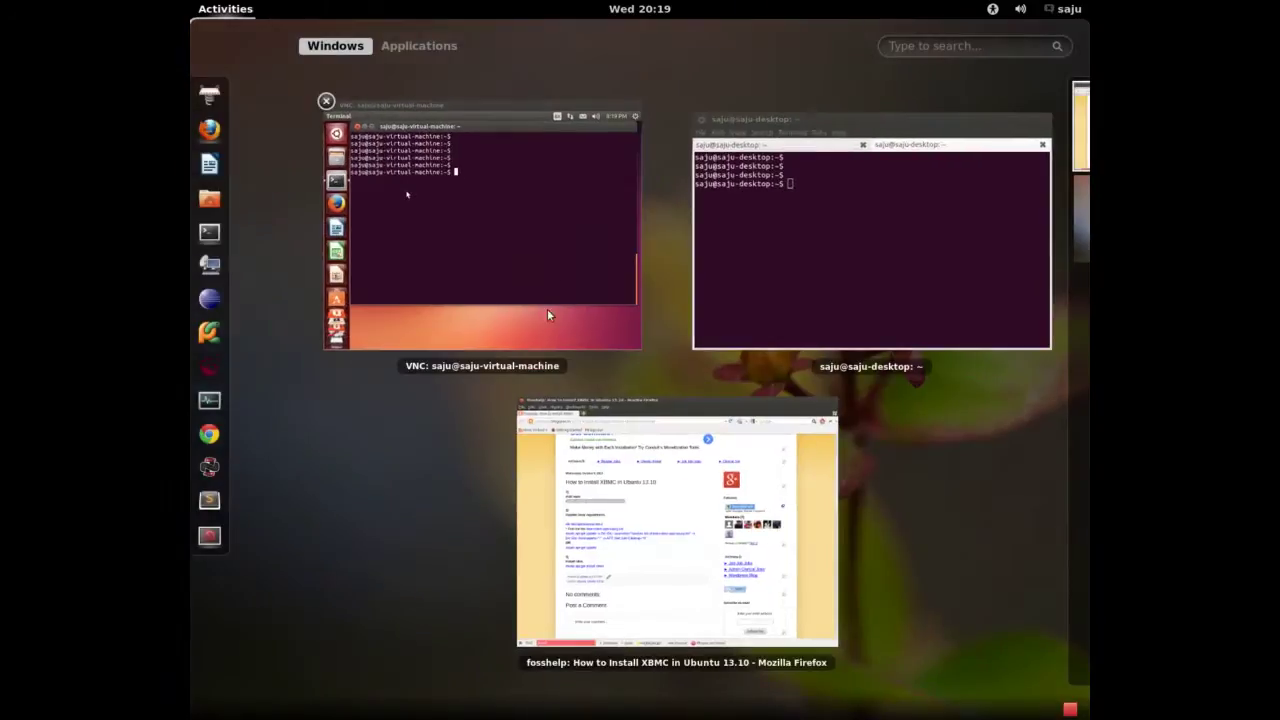
{"action": "left_click", "coordinate": [552, 279]}
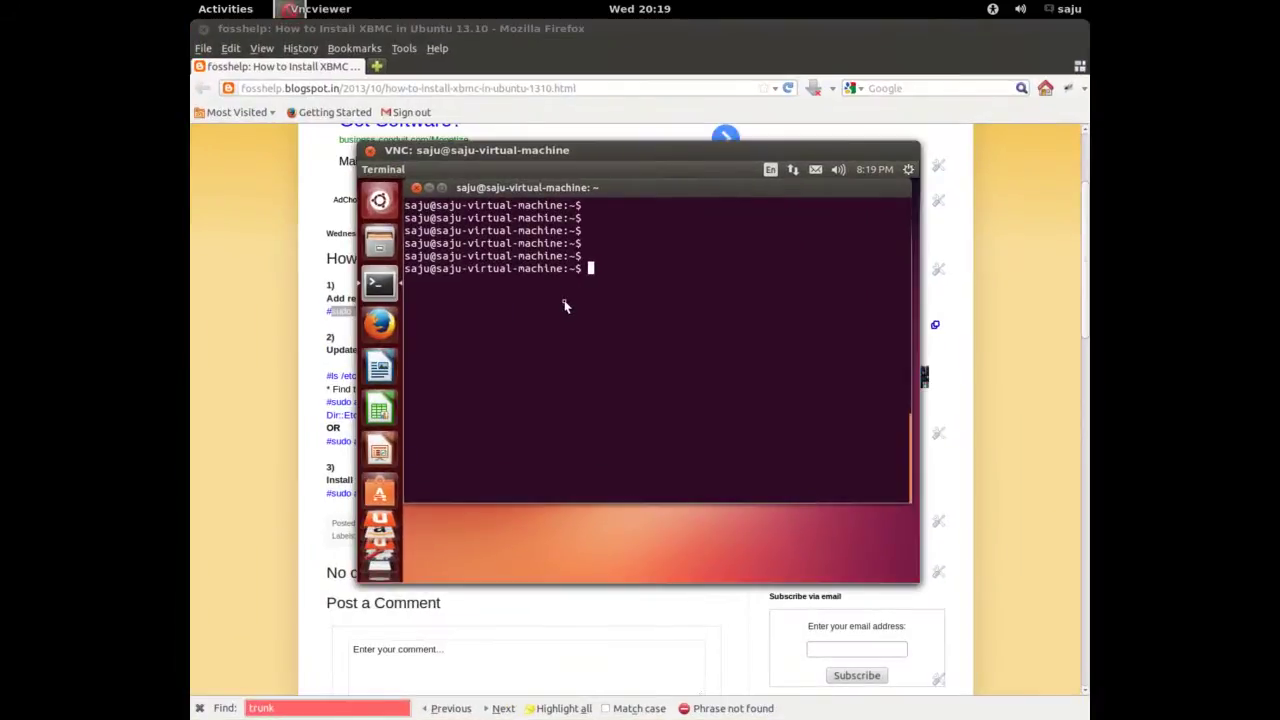
{"action": "type", "text": "lsb_release -a"}
{"action": "key", "text": "Return"}
{"action": "key", "text": "Return"}
{"action": "key", "text": "Return"}
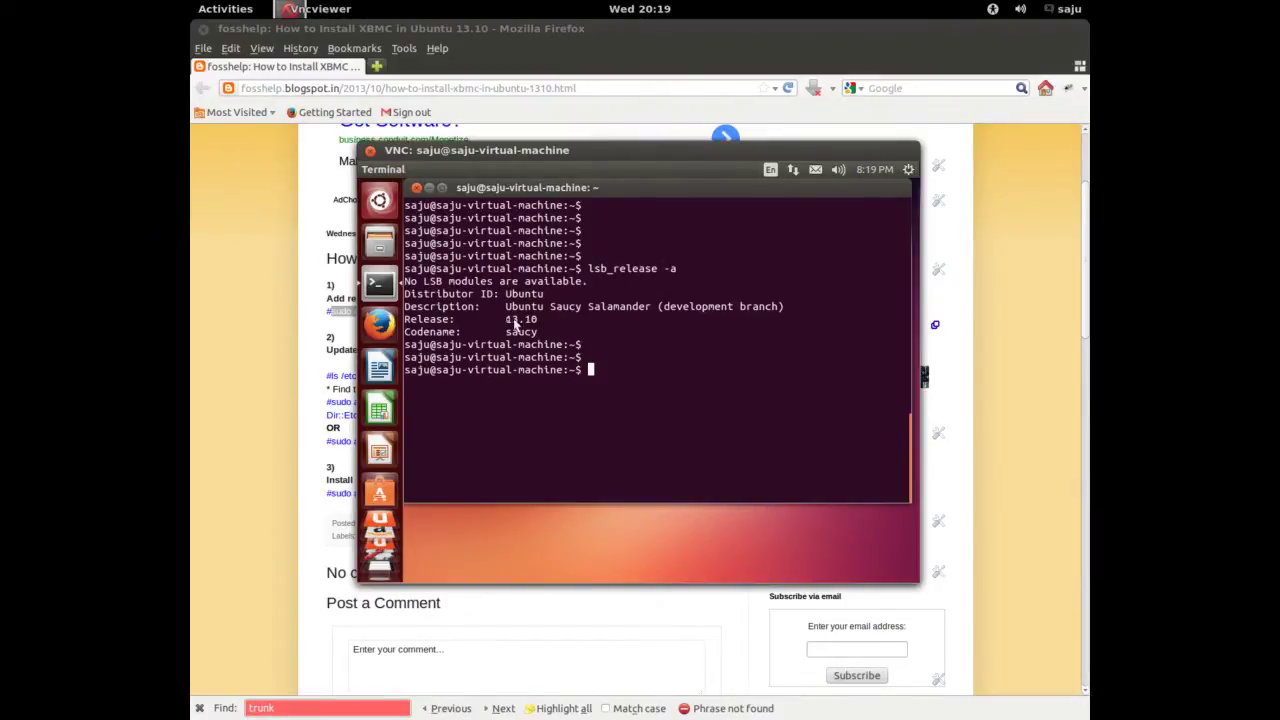
Paste and run the add-apt-repository ppa:team-xbmc command, confirming with Enter
{"action": "right_click", "coordinate": [648, 379]}
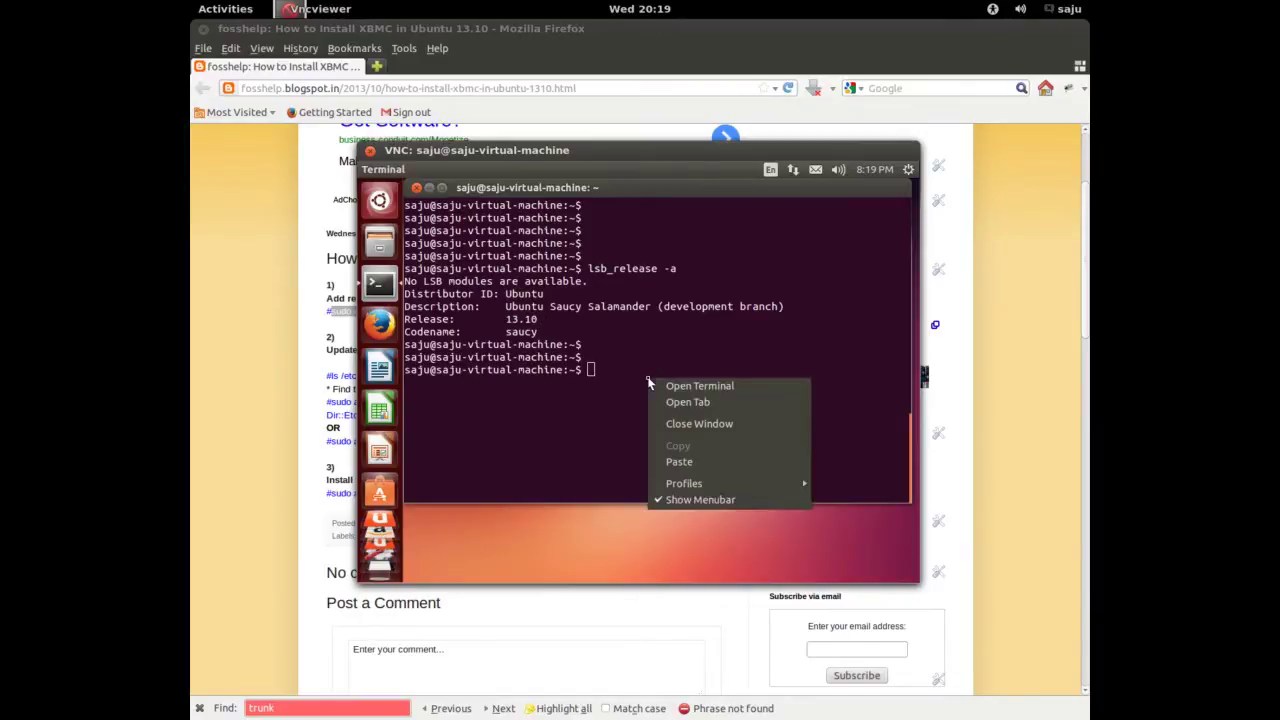
{"action": "left_click", "coordinate": [680, 462]}
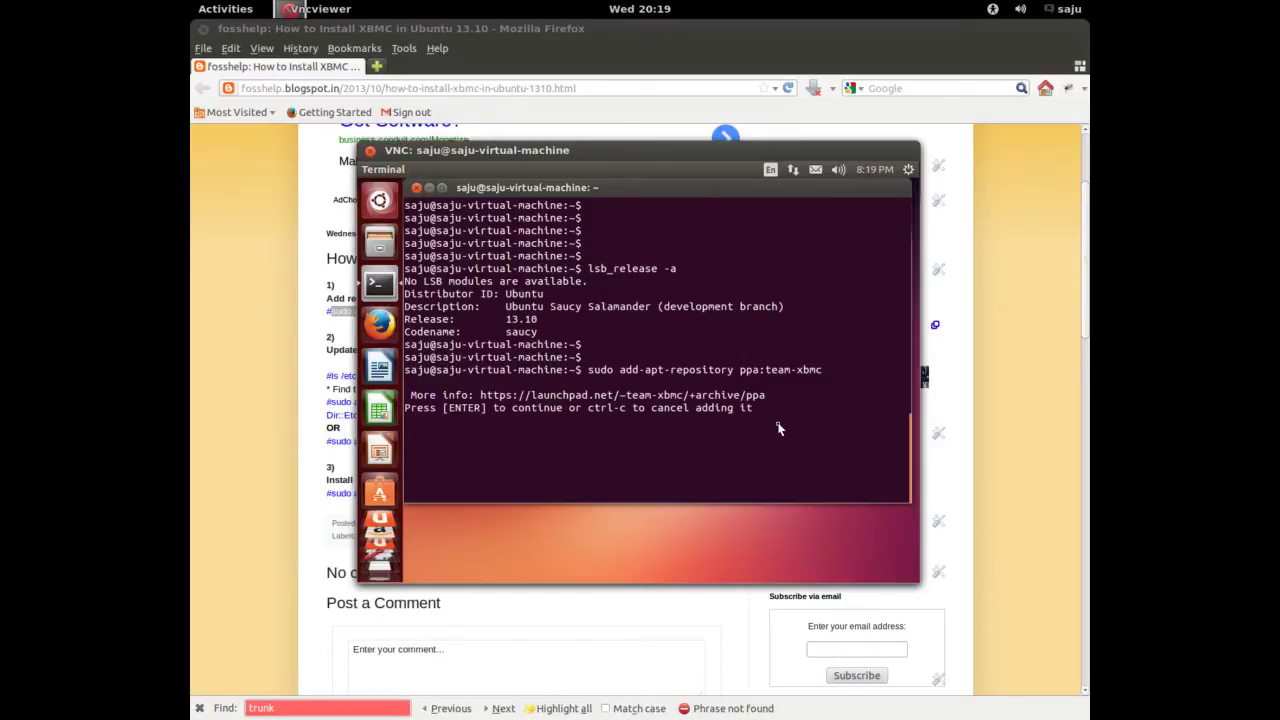
{"action": "left_click_drag", "start_coordinate": [467, 409], "coordinate": [489, 412]}
{"action": "key", "text": "Return"}
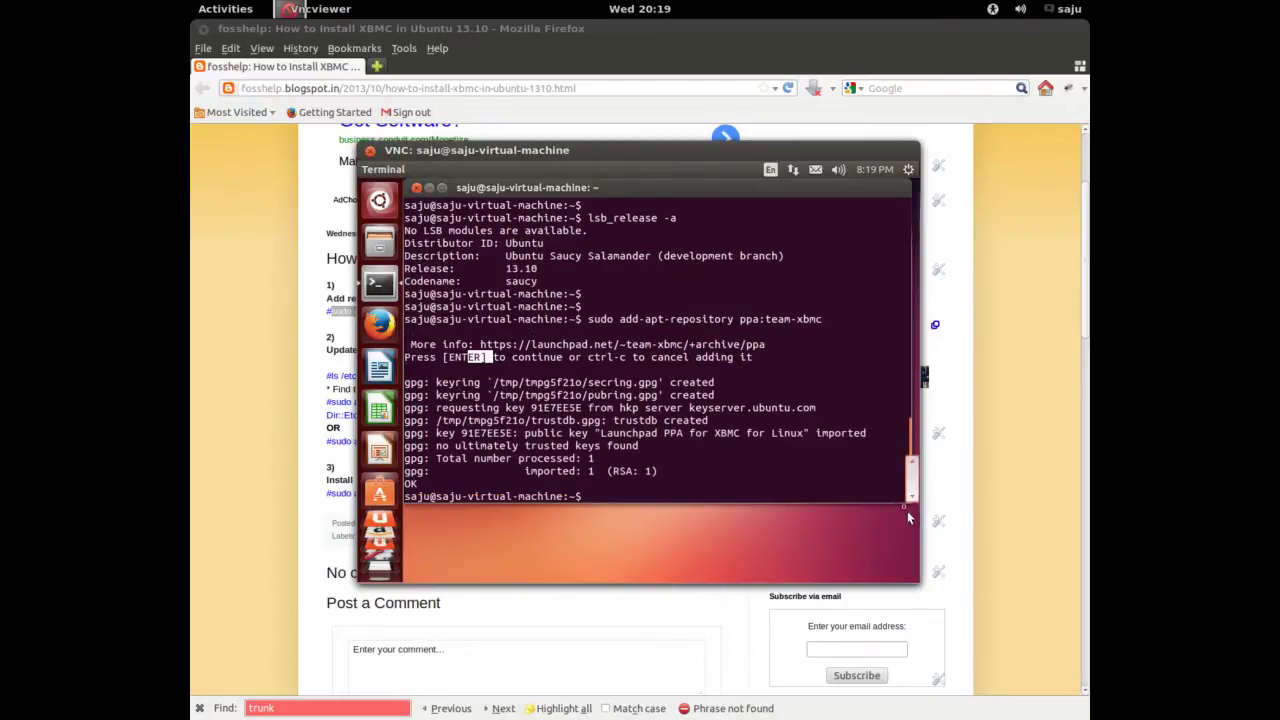
{"action": "key", "text": "Return"}
{"action": "key", "text": "Return"}
{"action": "key", "text": "Return"}
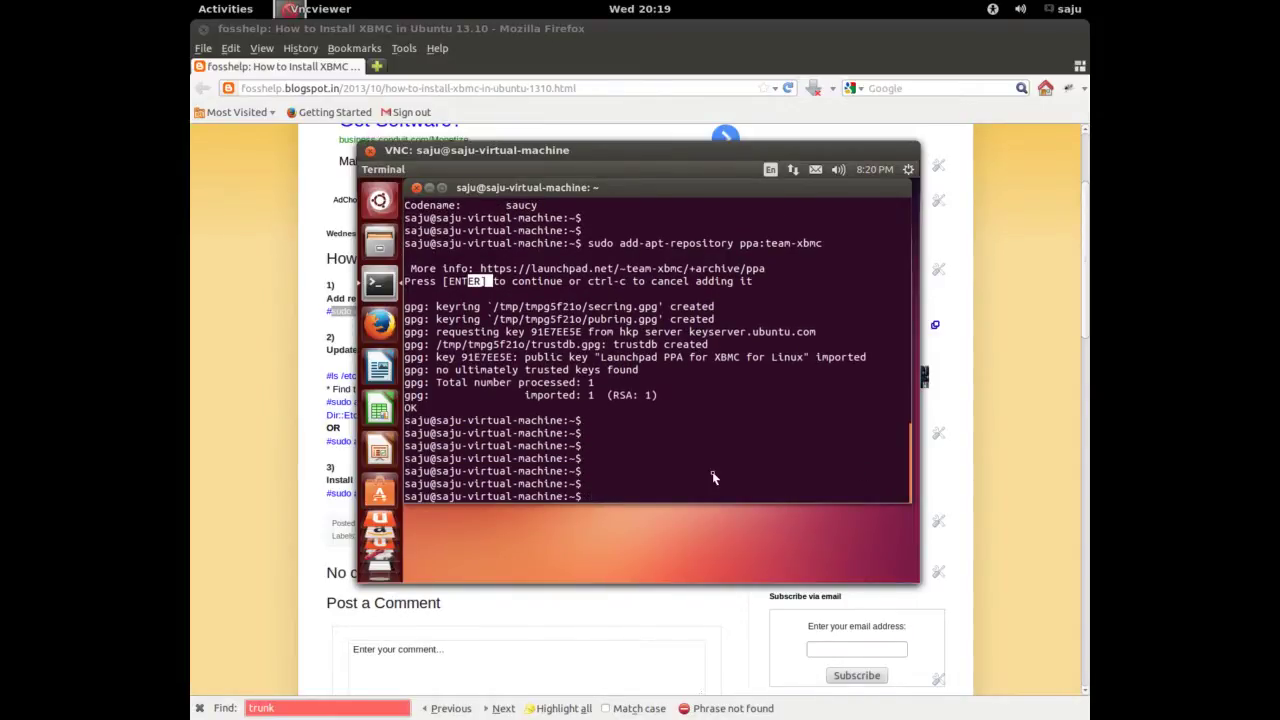
{"action": "key", "text": "super"}
Copy 'ls /etc/apt/sources.list.d' from the guide's second step in Firefox
{"action": "left_click", "coordinate": [676, 492]}
{"action": "left_click_drag", "start_coordinate": [493, 311], "coordinate": [331, 311]}
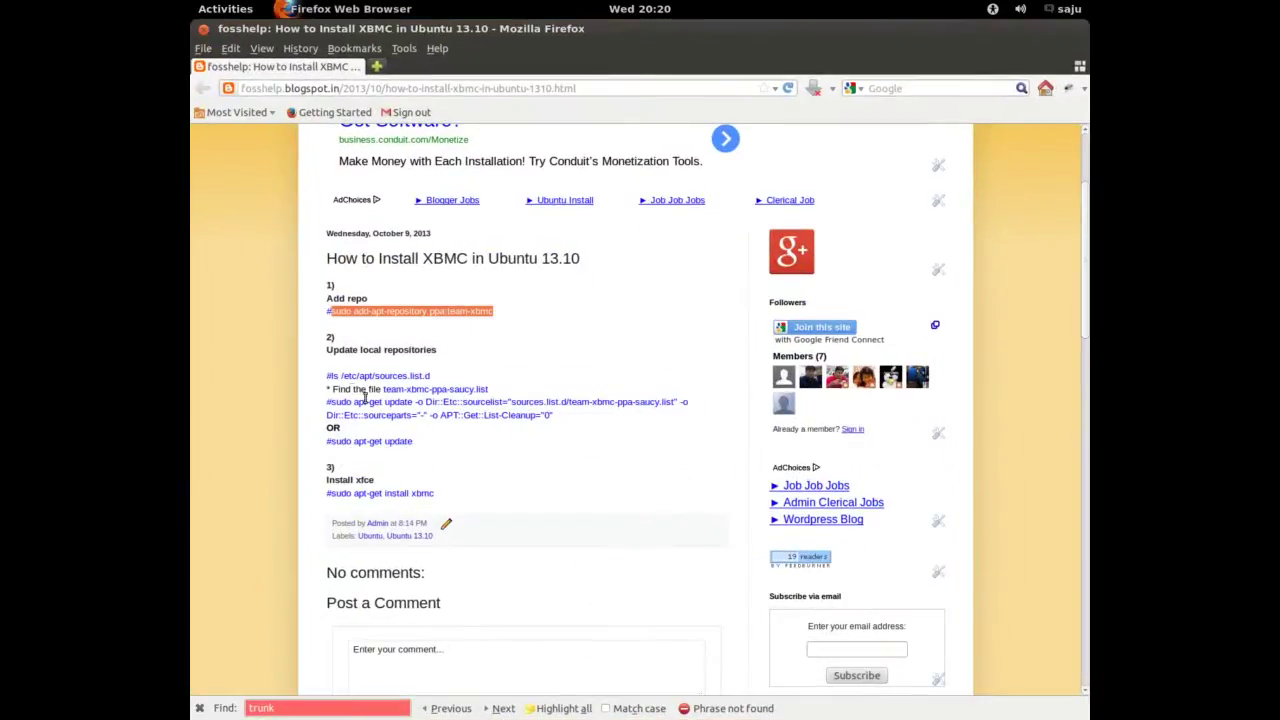
{"action": "mouse_move", "coordinate": [333, 376]}
{"action": "left_mouse_down"}
{"action": "mouse_move", "coordinate": [386, 377]}
{"action": "mouse_move", "coordinate": [372, 356]}
{"action": "mouse_move", "coordinate": [389, 351]}
{"action": "mouse_move", "coordinate": [500, 363]}
{"action": "left_mouse_up"}
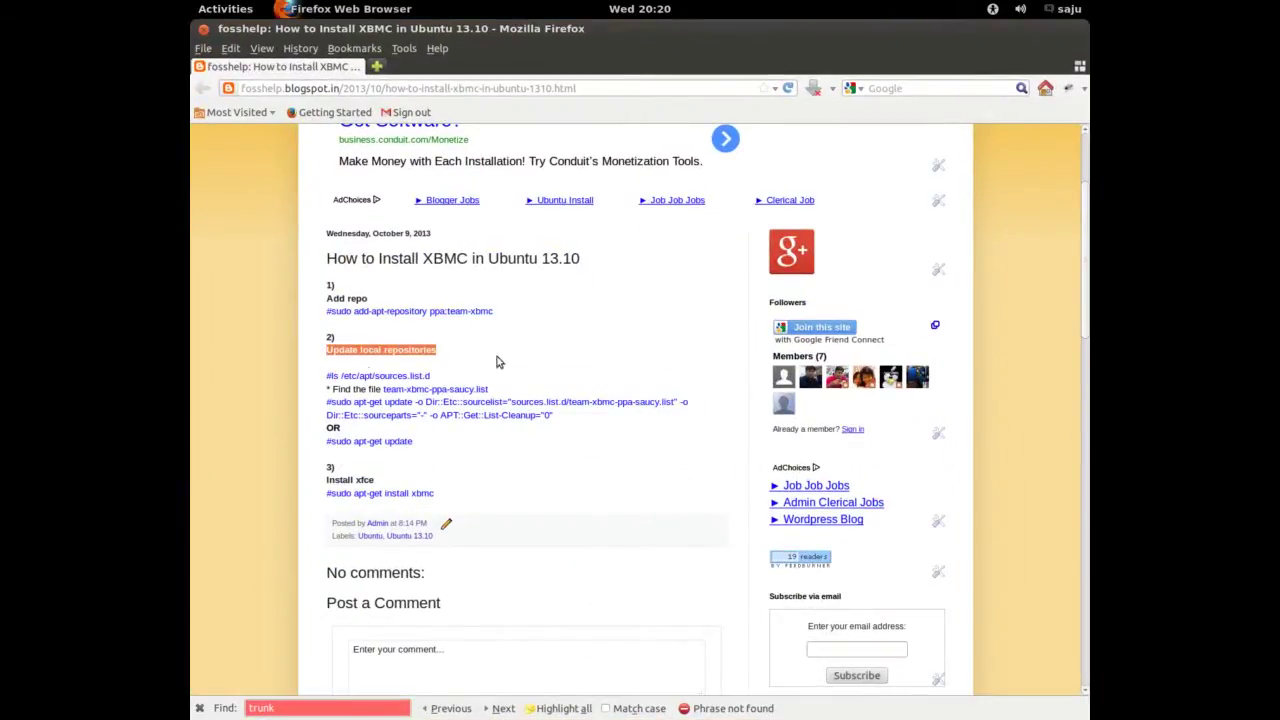
{"action": "left_click_drag", "start_coordinate": [332, 376], "coordinate": [428, 376]}
{"action": "right_click", "coordinate": [428, 376]}
{"action": "left_click", "coordinate": [452, 387]}
Return to the VNC terminal and bring up its paste menu
{"action": "key", "text": "super"}
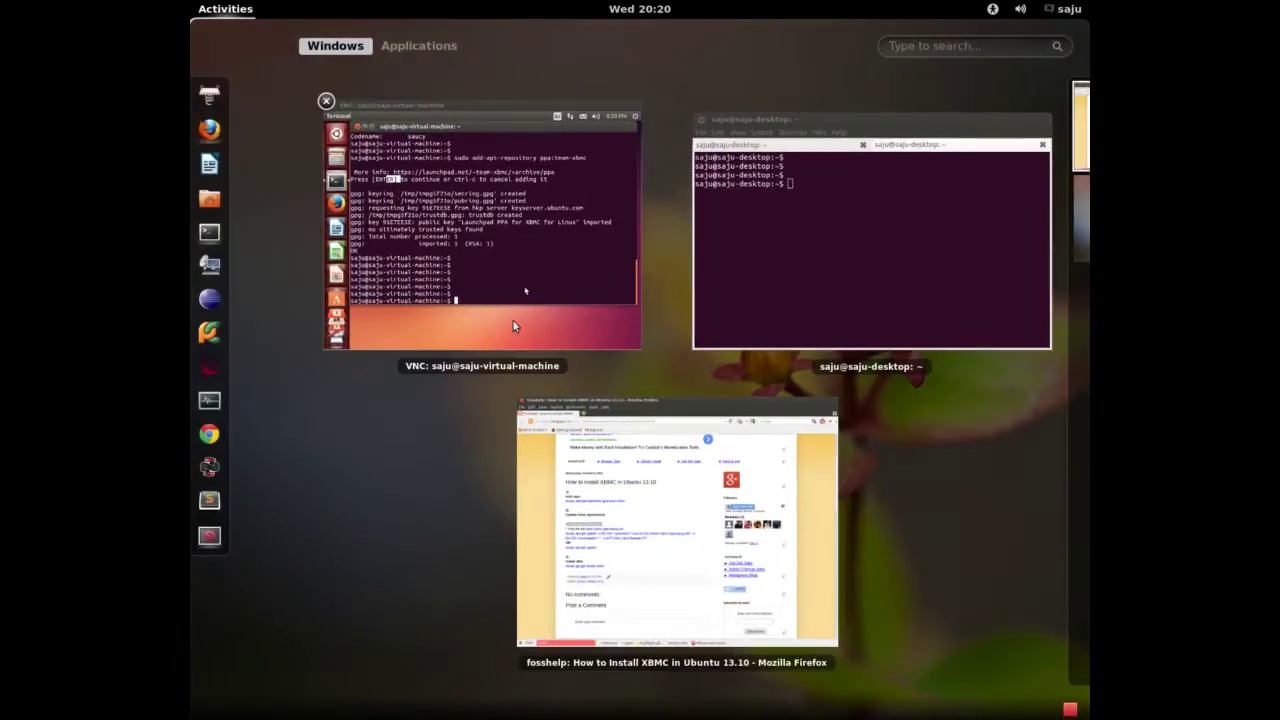
{"action": "left_click", "coordinate": [470, 320]}
{"action": "right_click", "coordinate": [581, 379]}
Run ls /etc/apt/sources.list.d and select the team-xbmc-ppa-saucy.list filename
{"action": "left_click", "coordinate": [618, 464]}
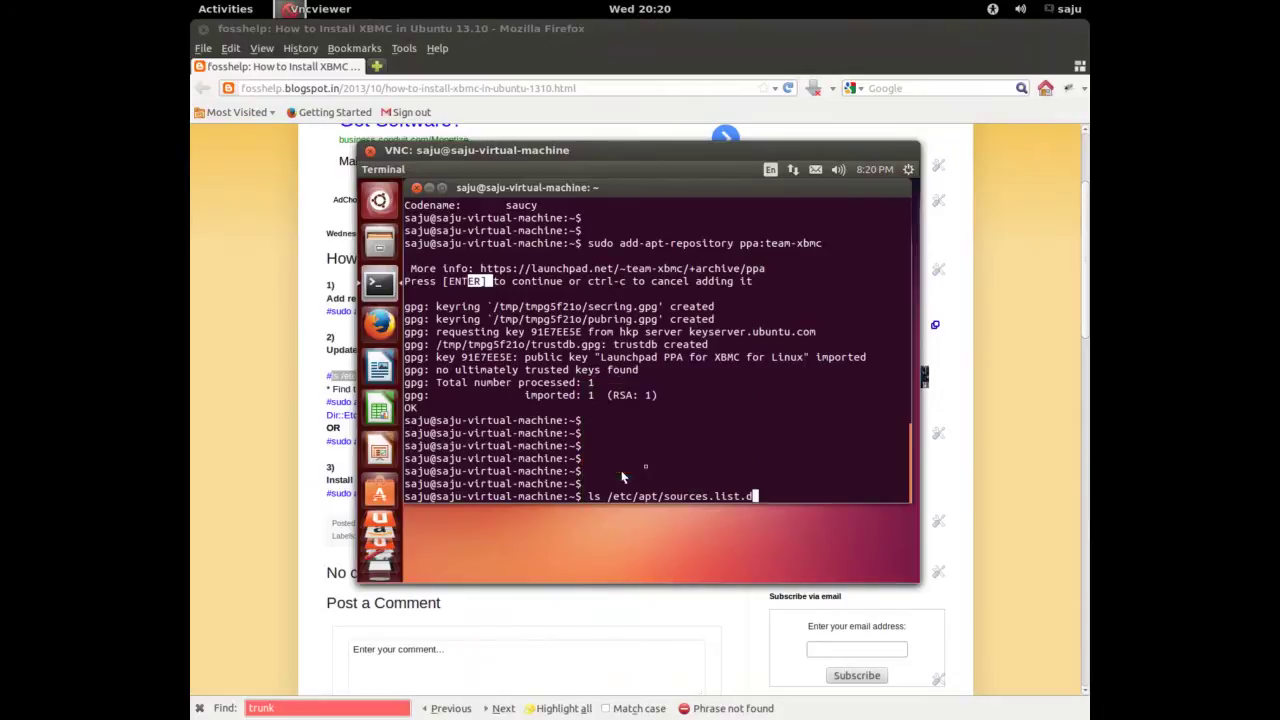
{"action": "key", "text": "Return"}
{"action": "key", "text": "Return"}
{"action": "key", "text": "Return"}
{"action": "key", "text": "Return"}
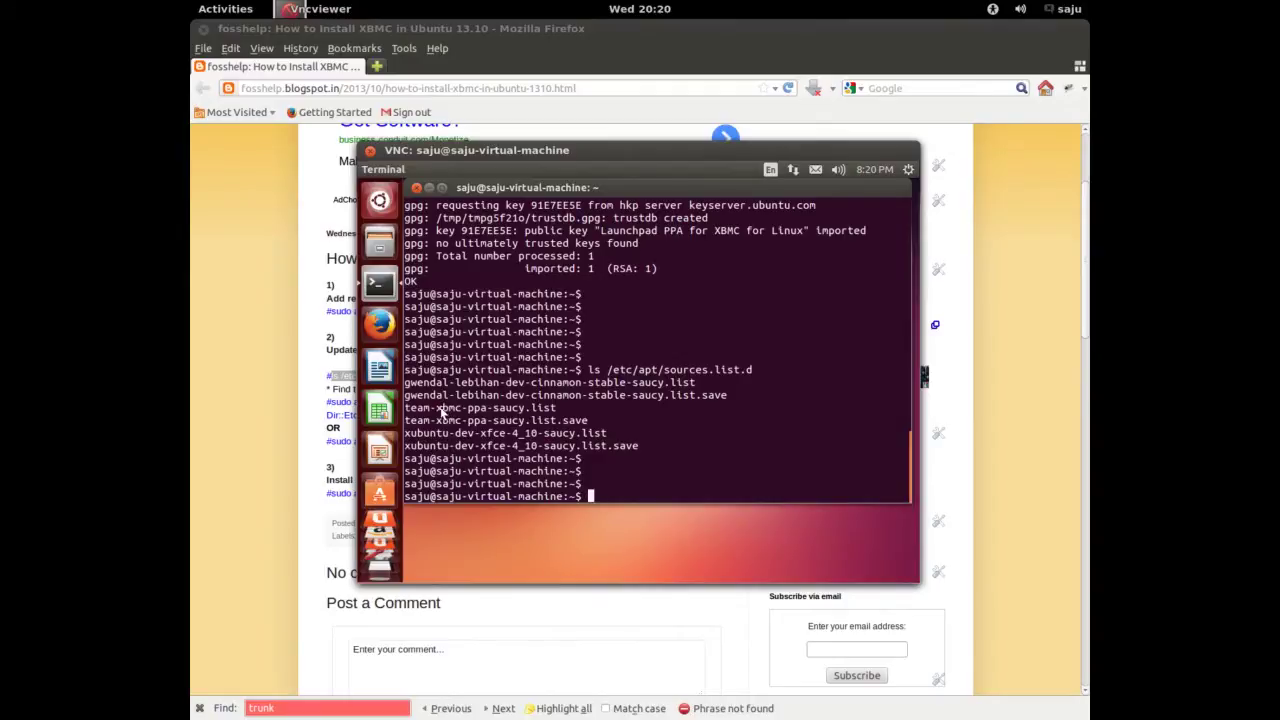
{"action": "left_click_drag", "start_coordinate": [436, 410], "coordinate": [566, 410]}
{"action": "triple_click", "coordinate": [568, 410]}
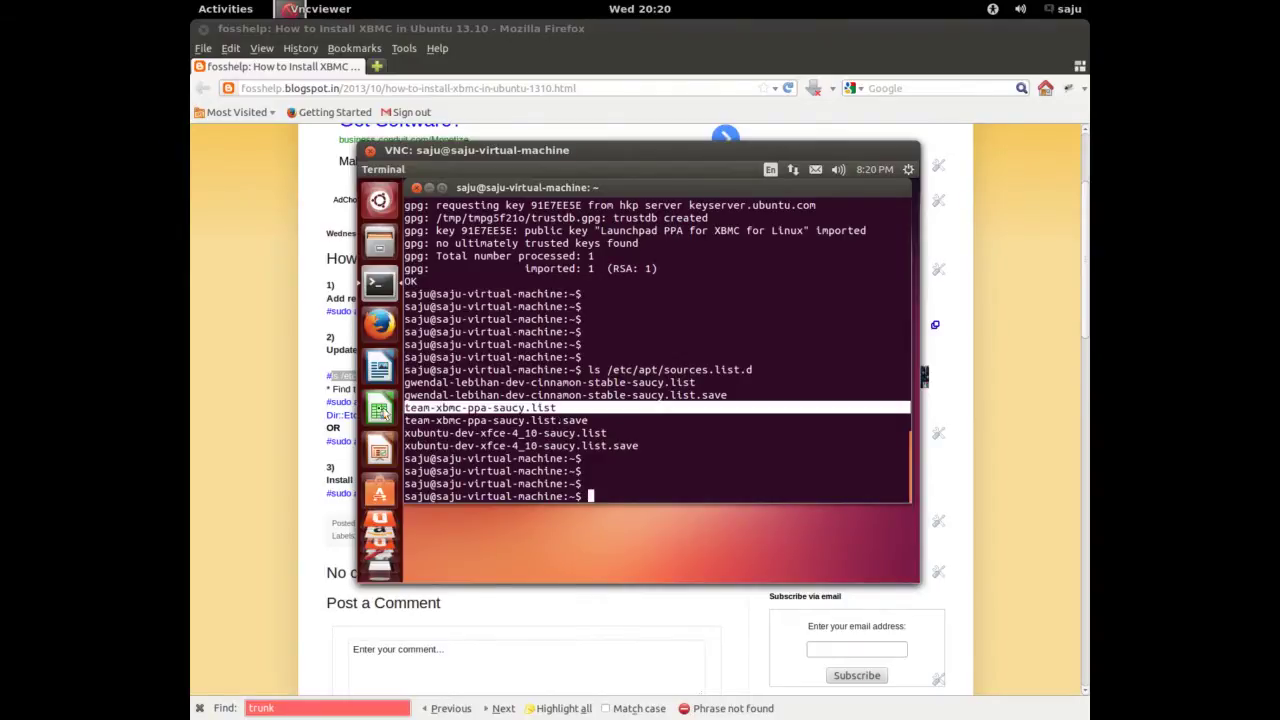
{"action": "double_click", "coordinate": [548, 410]}
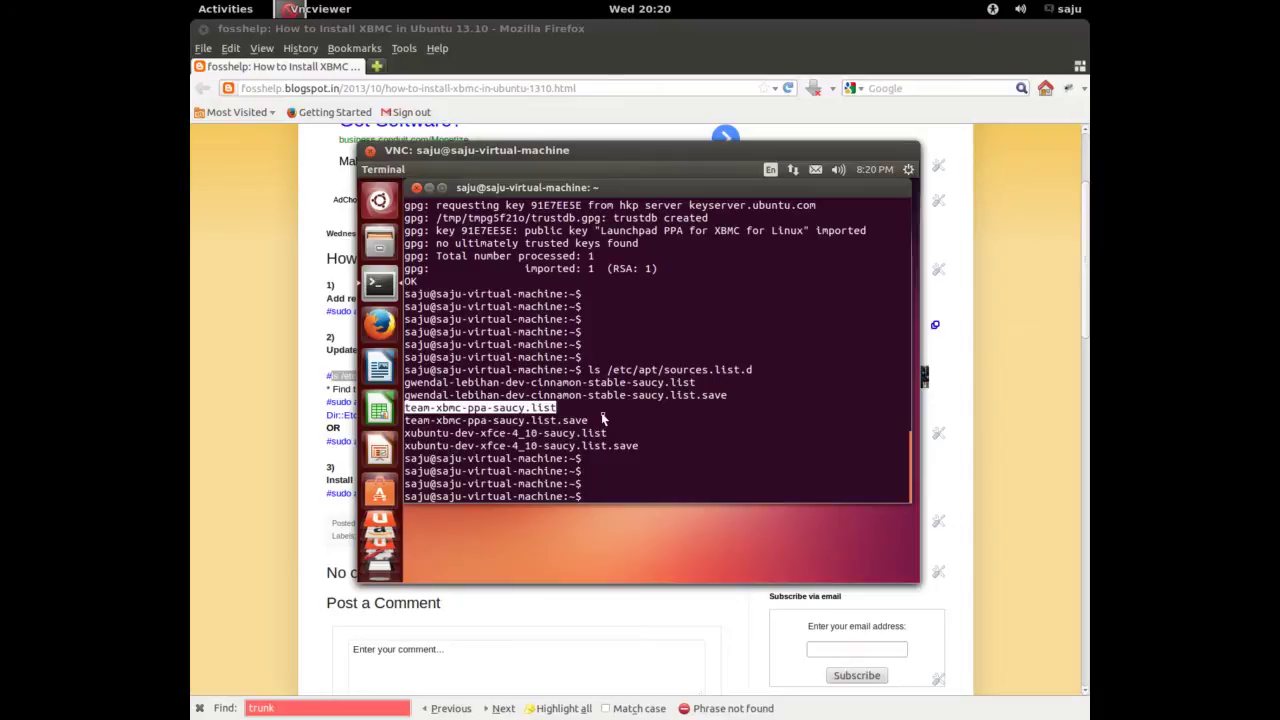
Copy the guide's apt-get update command for the team-xbmc list from Firefox
{"action": "key", "text": "super"}
{"action": "left_click", "coordinate": [606, 449]}
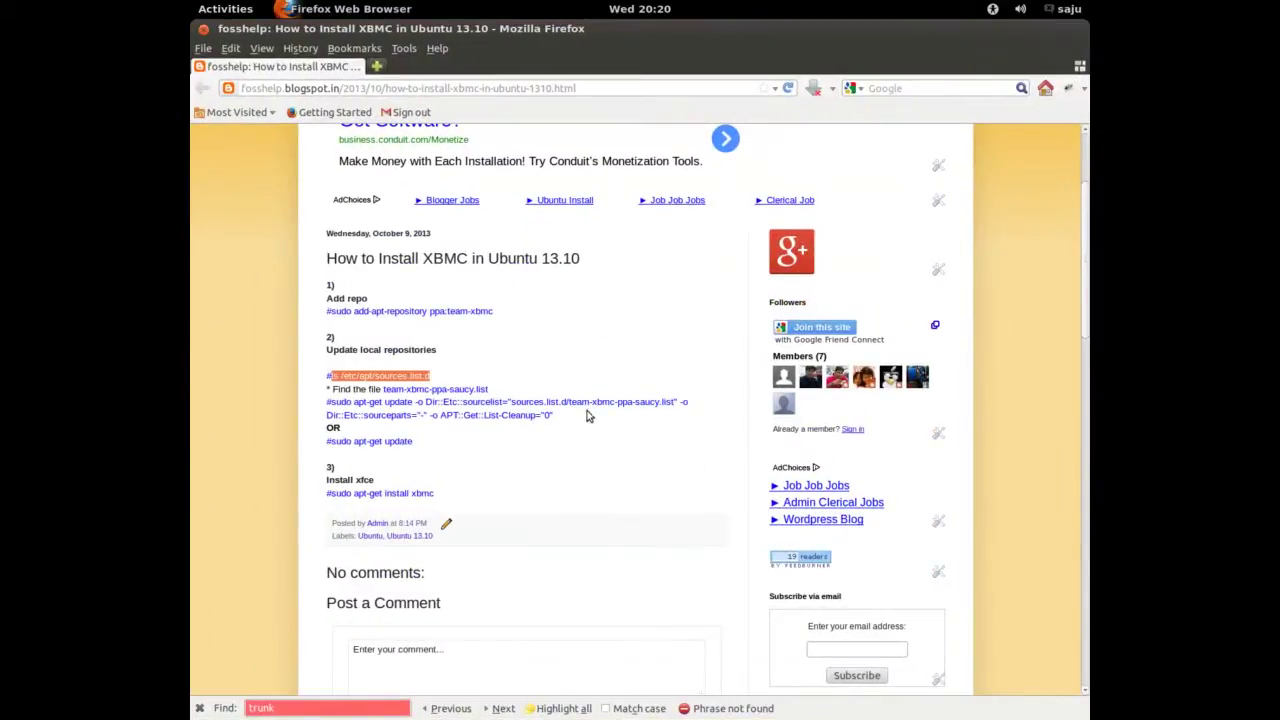
{"action": "left_click_drag", "start_coordinate": [554, 415], "coordinate": [331, 402]}
{"action": "right_click", "coordinate": [344, 402]}
{"action": "left_click", "coordinate": [405, 428]}
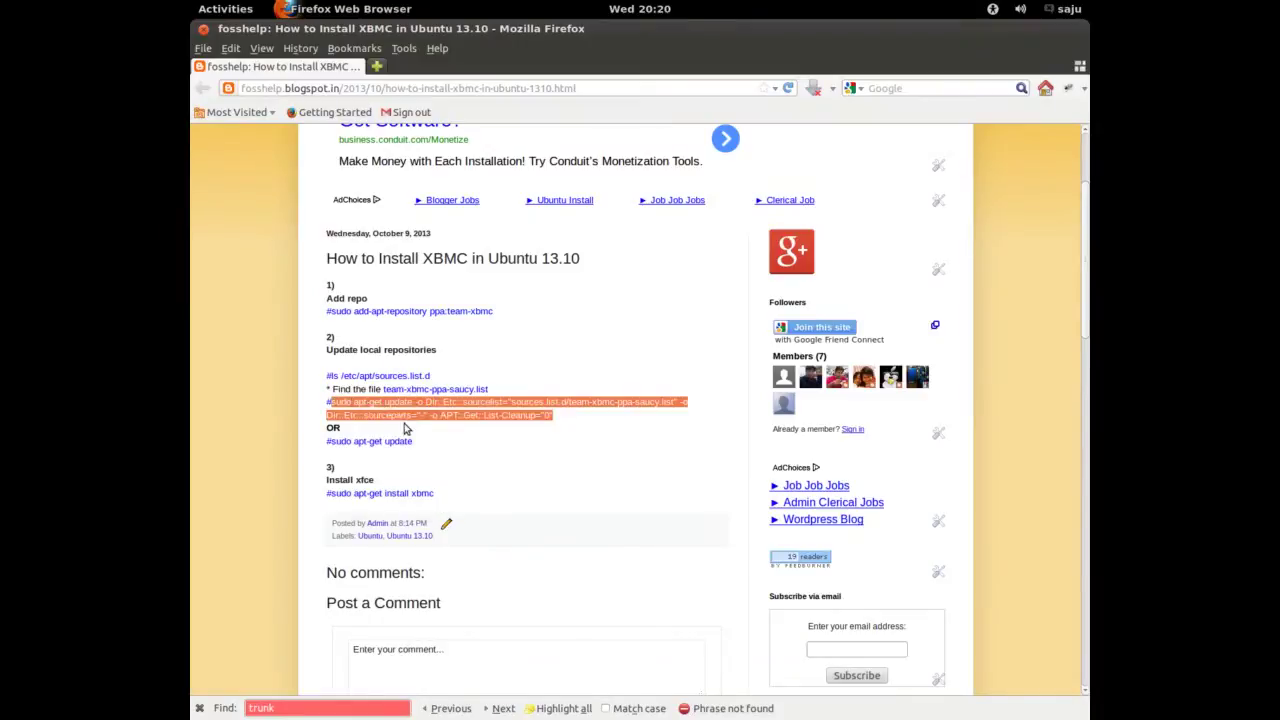
{"action": "key", "text": "super"}
Run the pasted apt-get update -o Dir::Etc::sourcelist command for team-xbmc-ppa-saucy.list, getting 404 errors
{"action": "left_click", "coordinate": [460, 292]}
{"action": "right_click", "coordinate": [718, 406]}
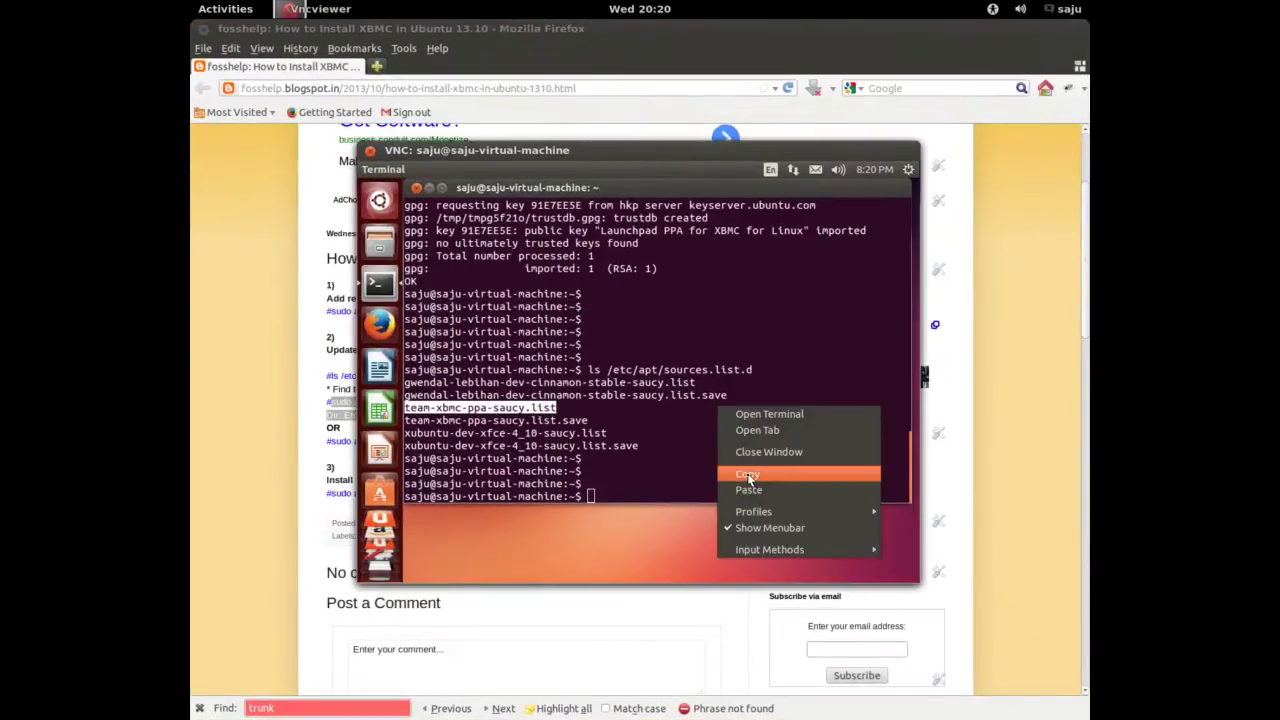
{"action": "left_click", "coordinate": [752, 488]}
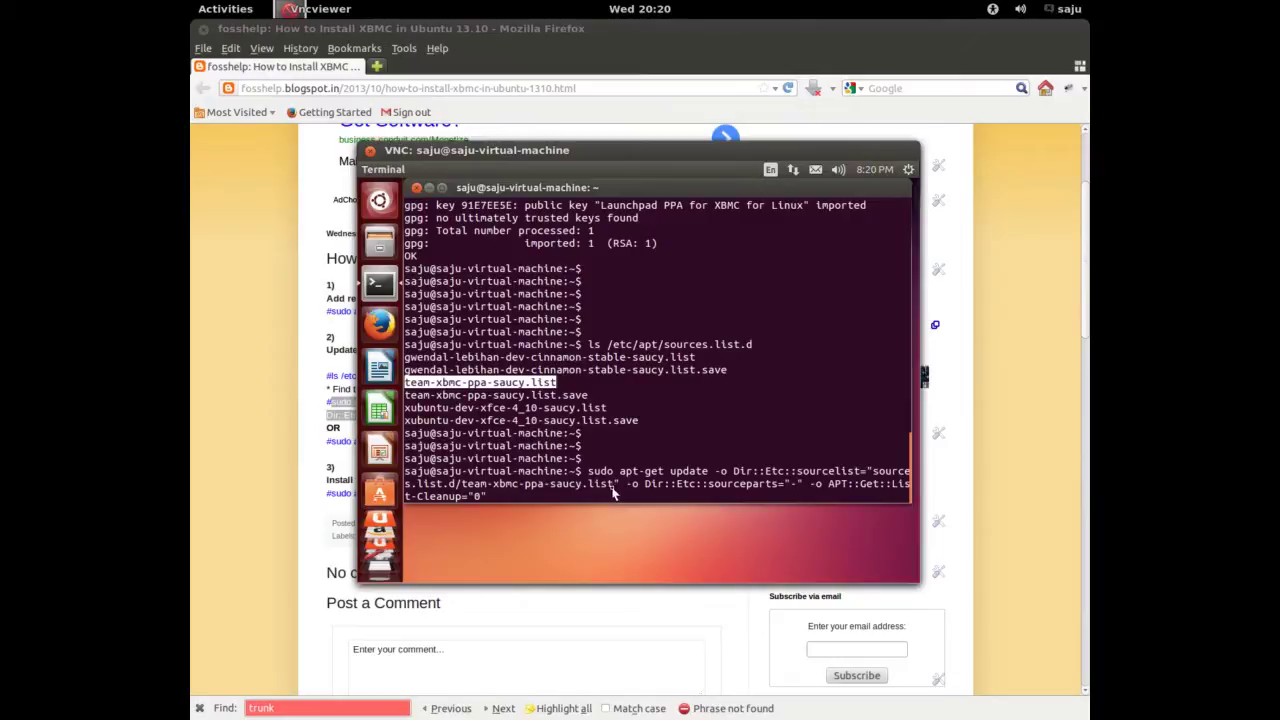
{"action": "left_click_drag", "start_coordinate": [613, 484], "coordinate": [461, 484]}
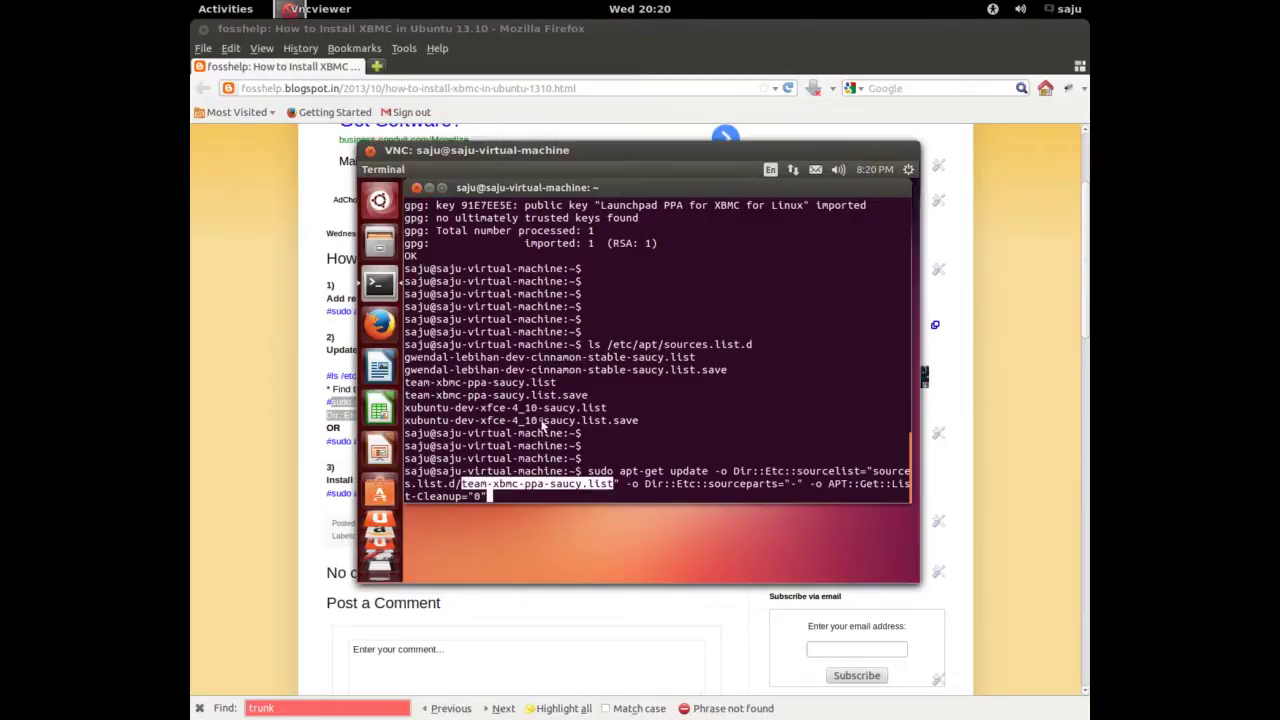
{"action": "left_click_drag", "start_coordinate": [557, 383], "coordinate": [403, 384]}
{"action": "left_click", "coordinate": [524, 485]}
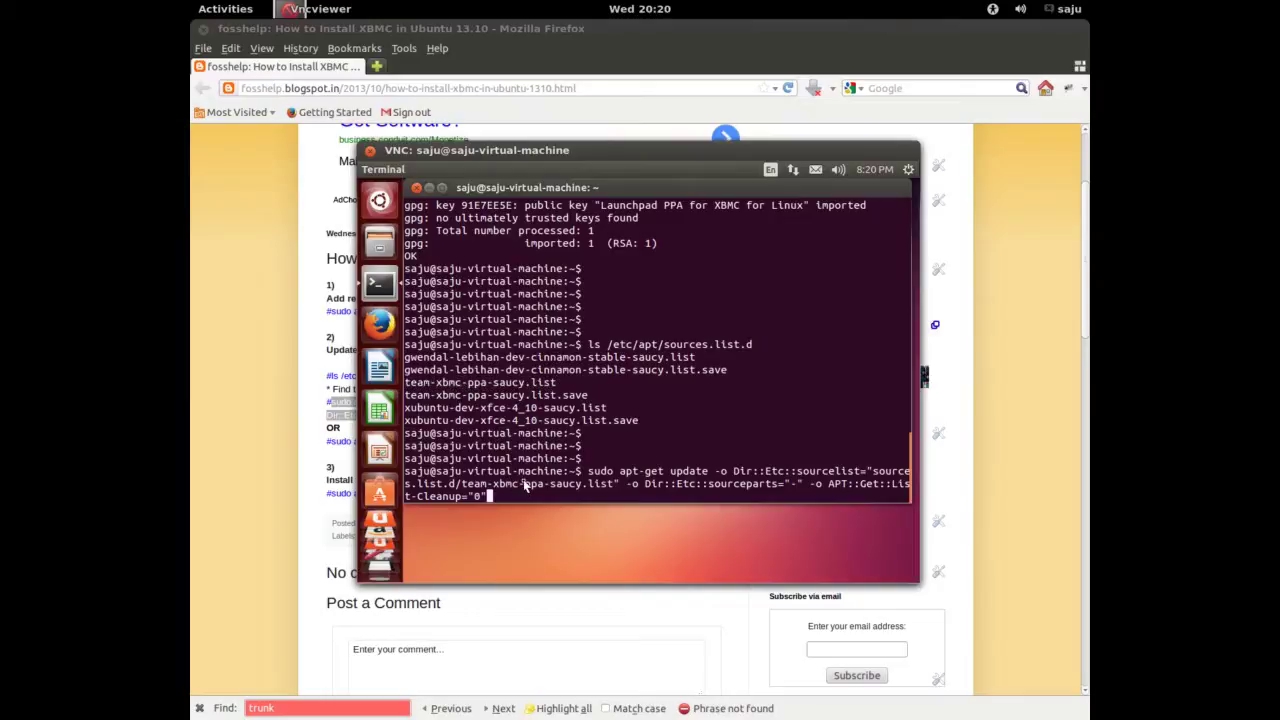
{"action": "key", "text": "Return"}
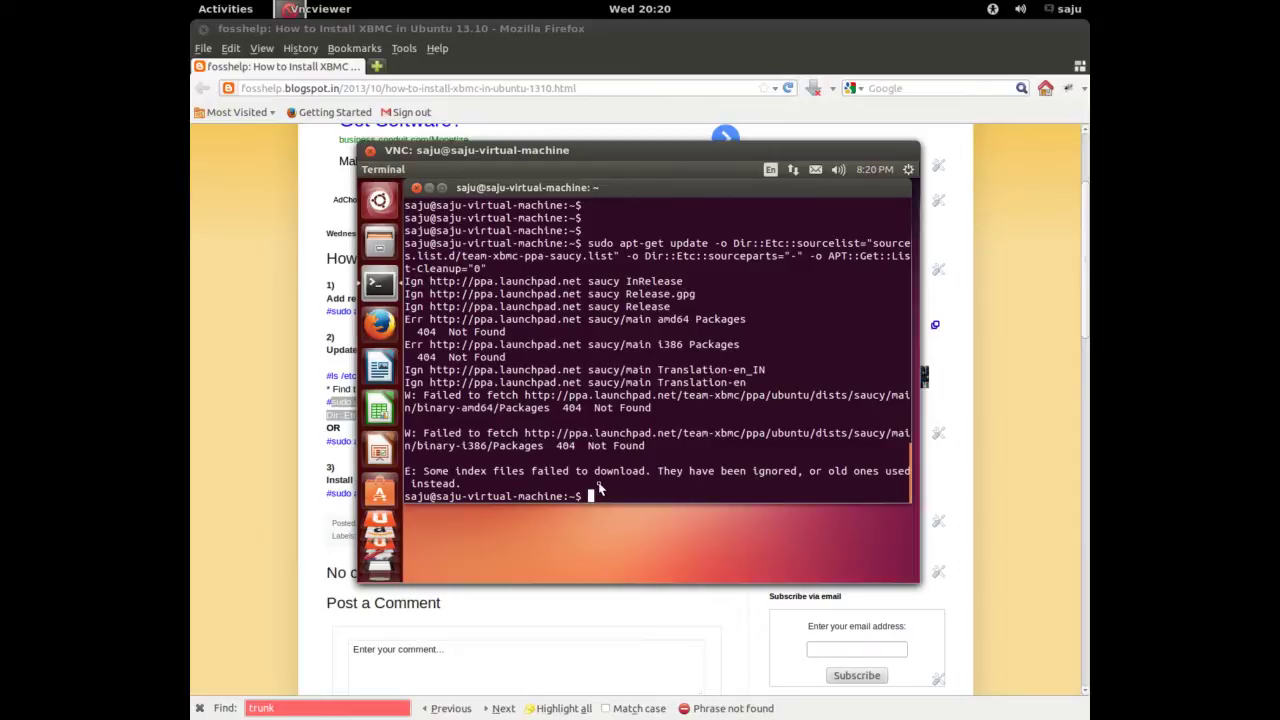
{"action": "key", "text": "Return"}
{"action": "key", "text": "Return"}
{"action": "key", "text": "Return"}
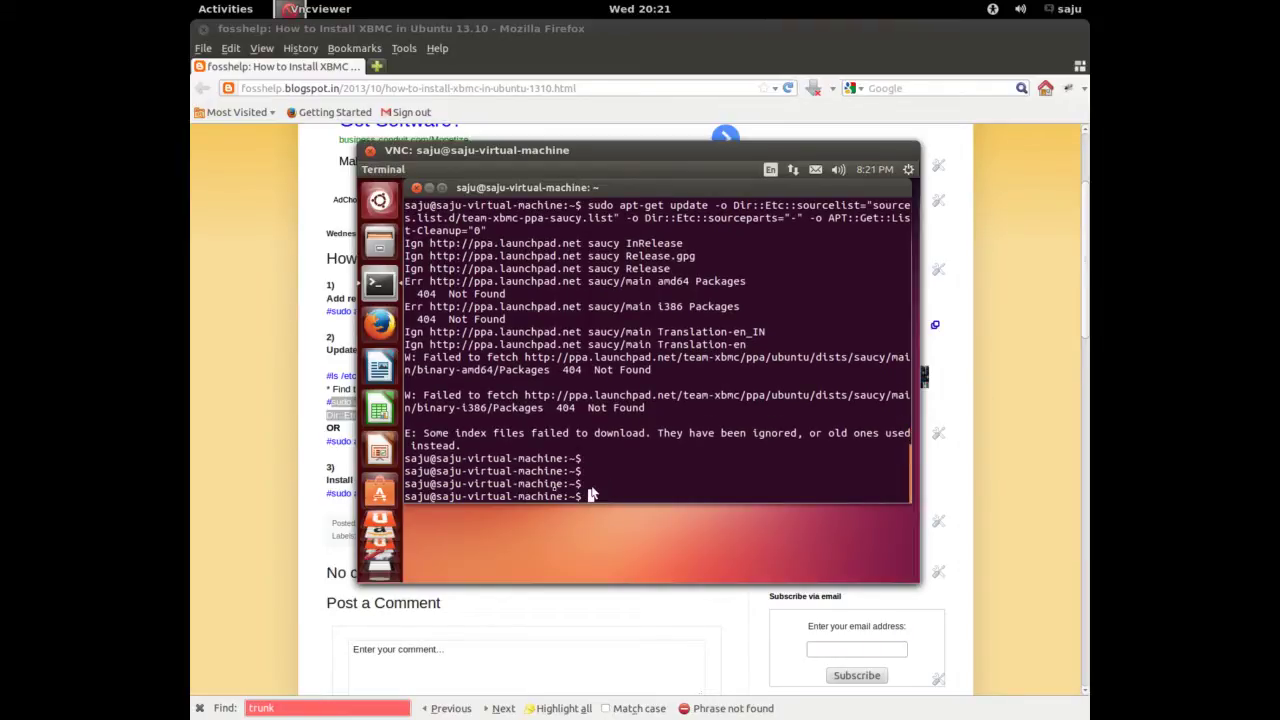
Copy 'sudo apt-get install xbmc' from the guide and run it in the VNC terminal
{"action": "left_click", "coordinate": [305, 500]}
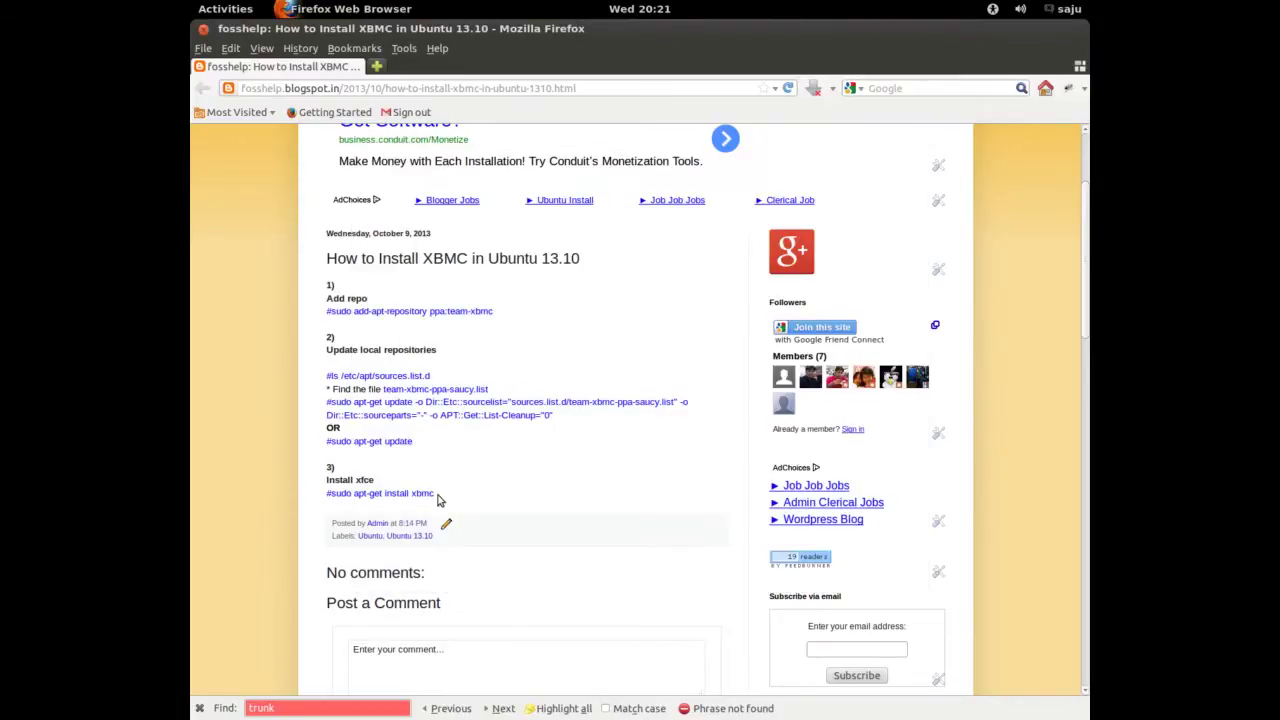
{"action": "left_click_drag", "start_coordinate": [435, 494], "coordinate": [333, 495]}
{"action": "right_click", "coordinate": [338, 494]}
{"action": "left_click", "coordinate": [410, 501]}
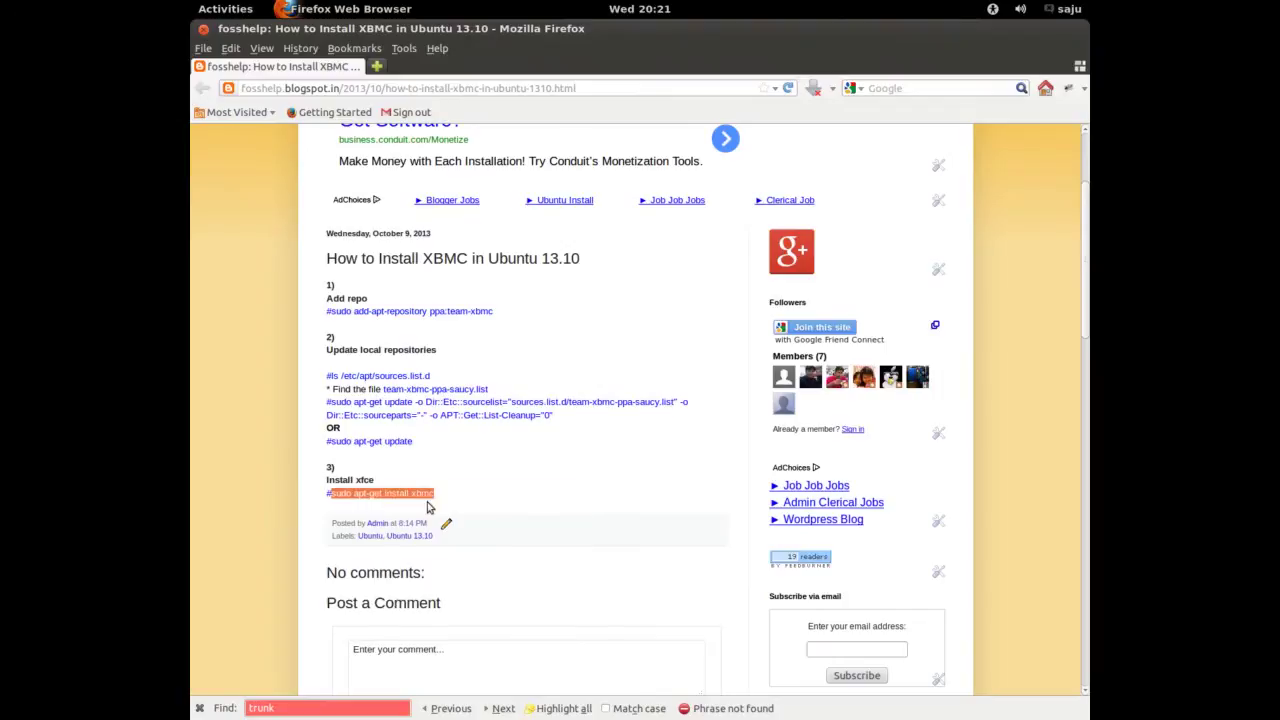
{"action": "key", "text": "super"}
{"action": "left_click", "coordinate": [639, 321]}
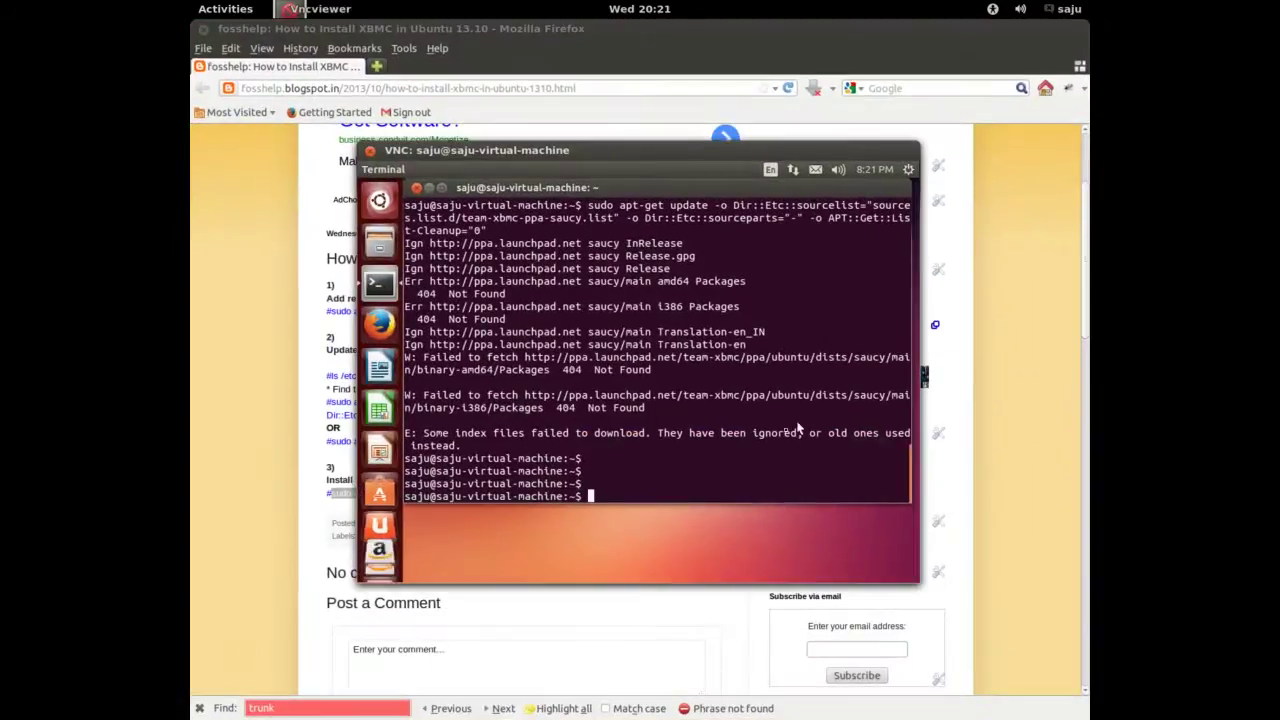
{"action": "right_click", "coordinate": [656, 482]}
{"action": "left_click", "coordinate": [689, 418]}
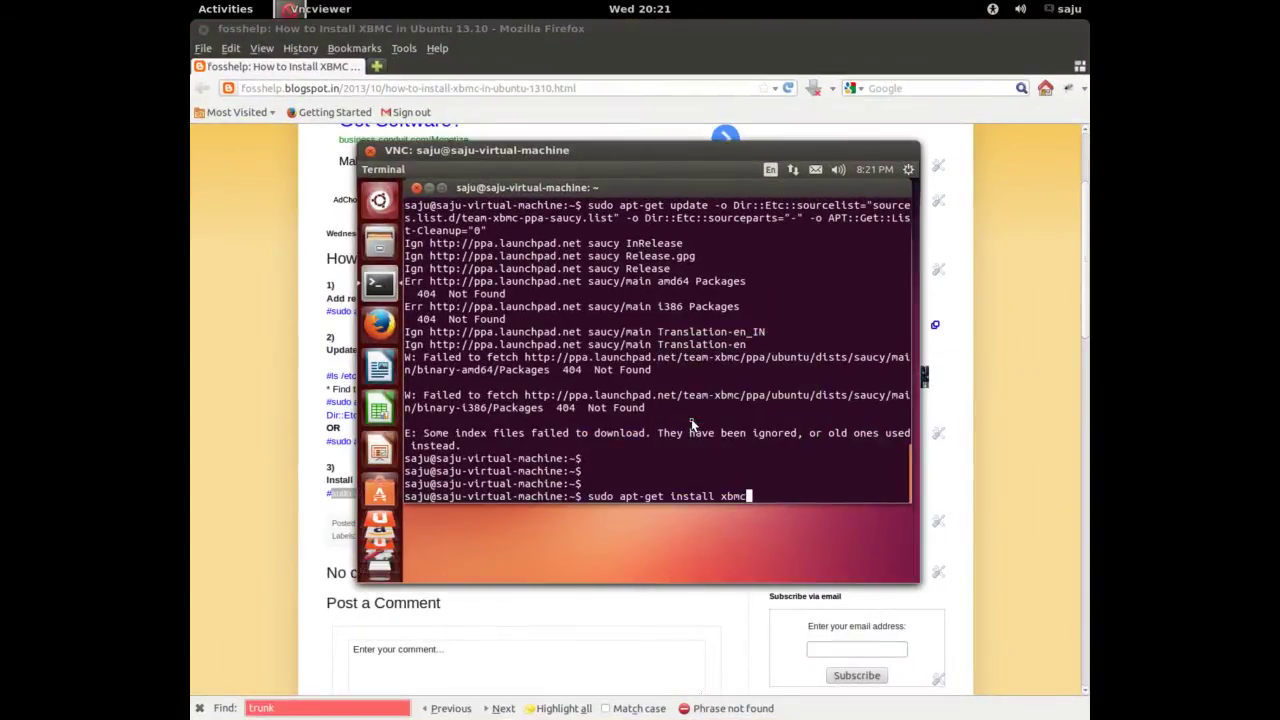
{"action": "key", "text": "Return"}
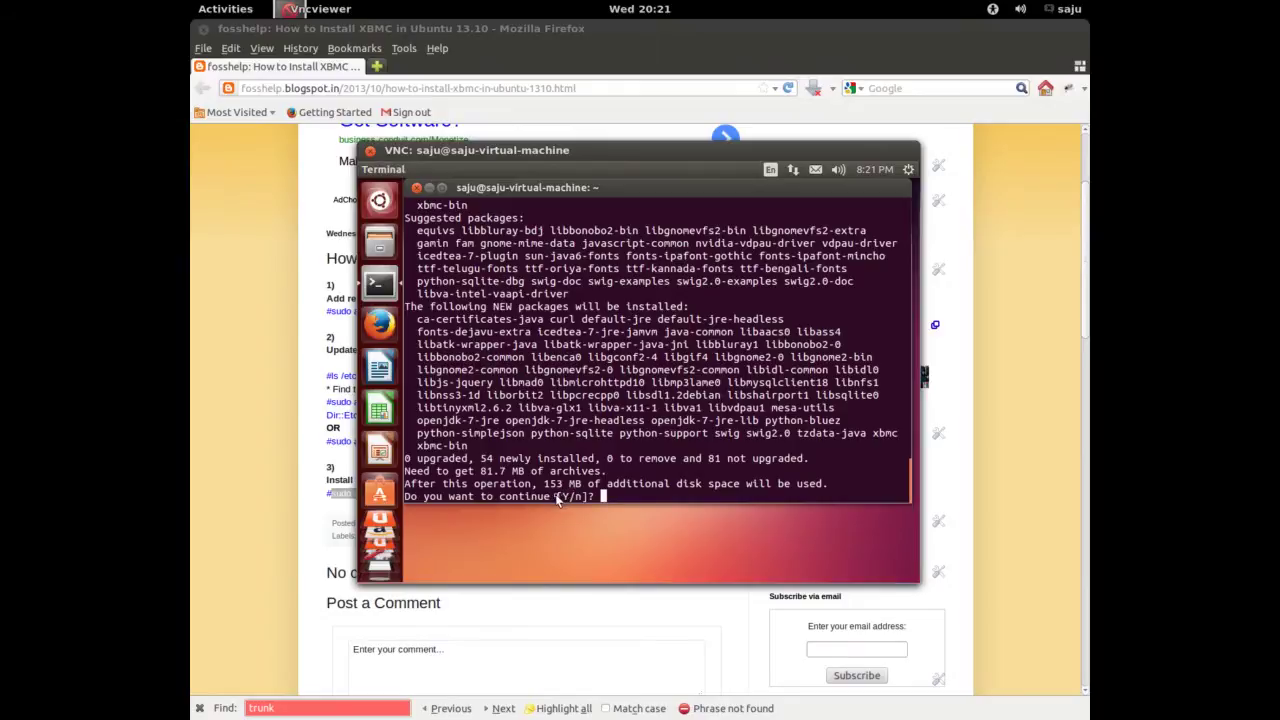
Answer y at the [Y/n] prompt to continue installing XBMC
{"action": "left_click_drag", "start_coordinate": [556, 496], "coordinate": [596, 500]}
{"action": "left_click", "coordinate": [679, 462]}
{"action": "type", "text": "y"}
{"action": "key", "text": "Return"}
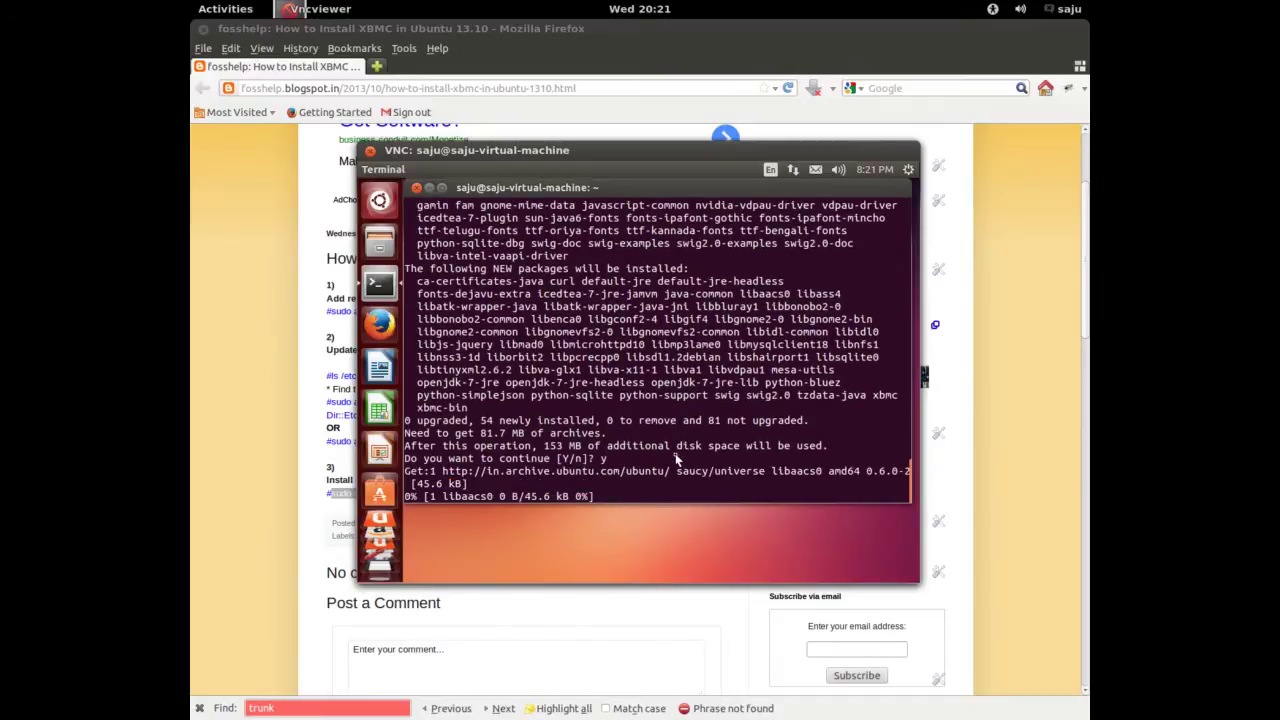
Scroll back to review the Failed to fetch warnings while the 54 packages download
{"action": "scroll", "coordinate": [670, 403], "scroll_direction": "up", "scroll_amount": 10}
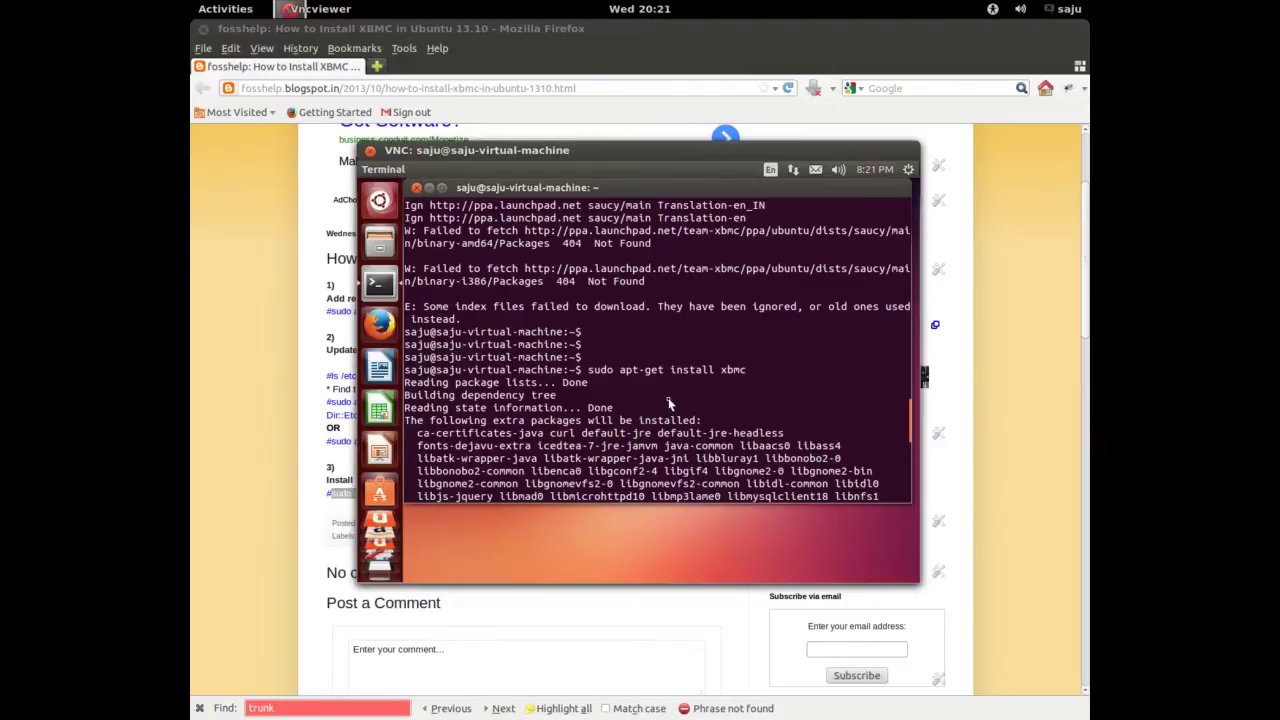
{"action": "scroll", "coordinate": [670, 403], "scroll_direction": "up", "scroll_amount": 3}
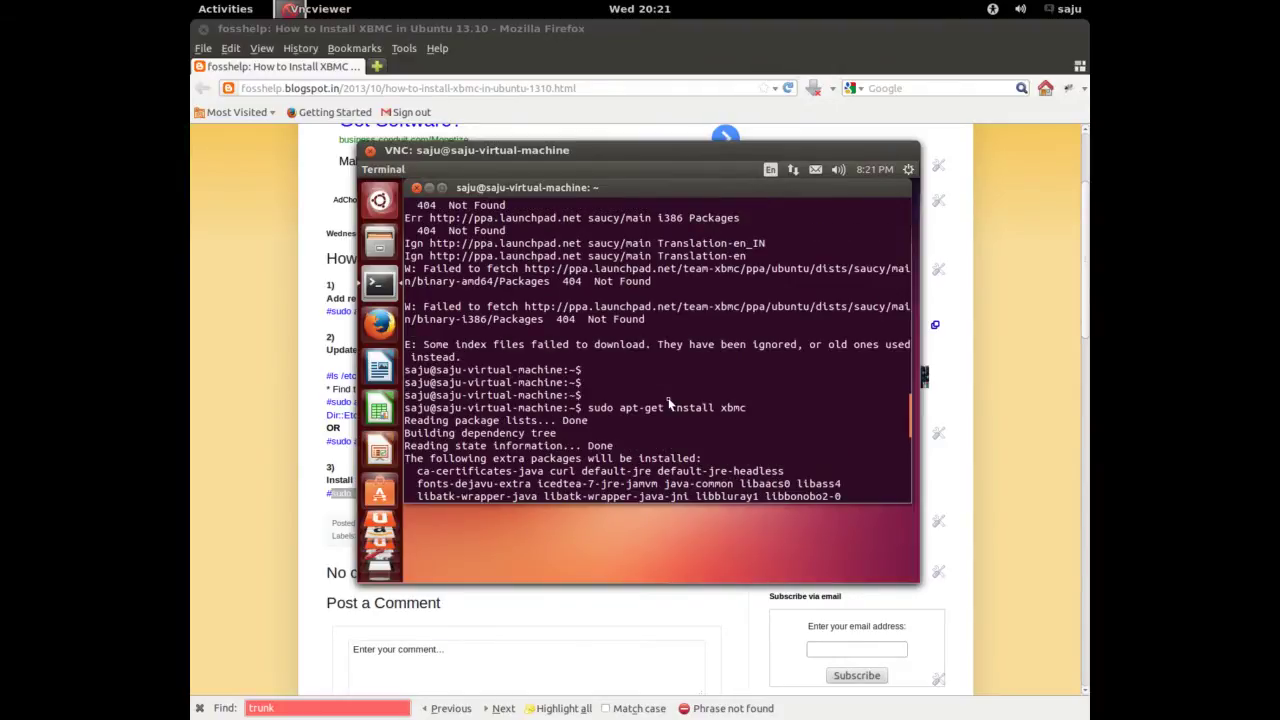
{"action": "scroll", "coordinate": [670, 403], "scroll_direction": "up", "scroll_amount": 1}
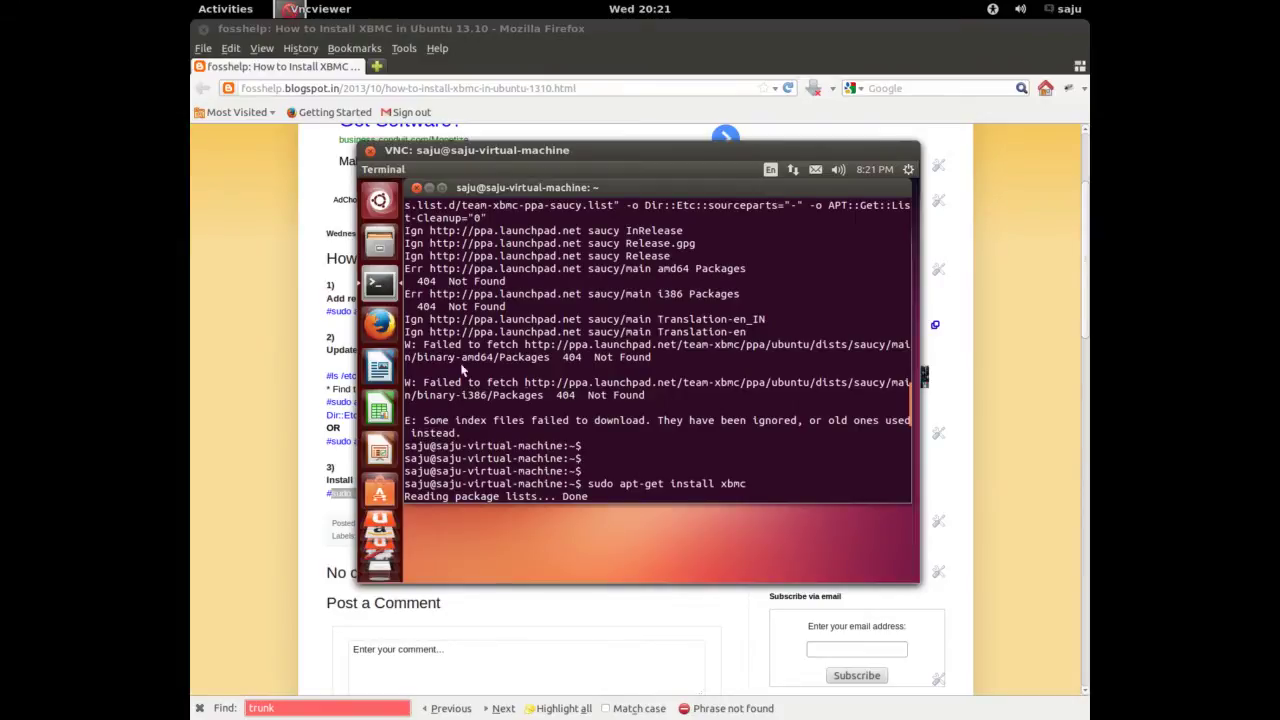
{"action": "left_click_drag", "start_coordinate": [422, 344], "coordinate": [519, 347]}
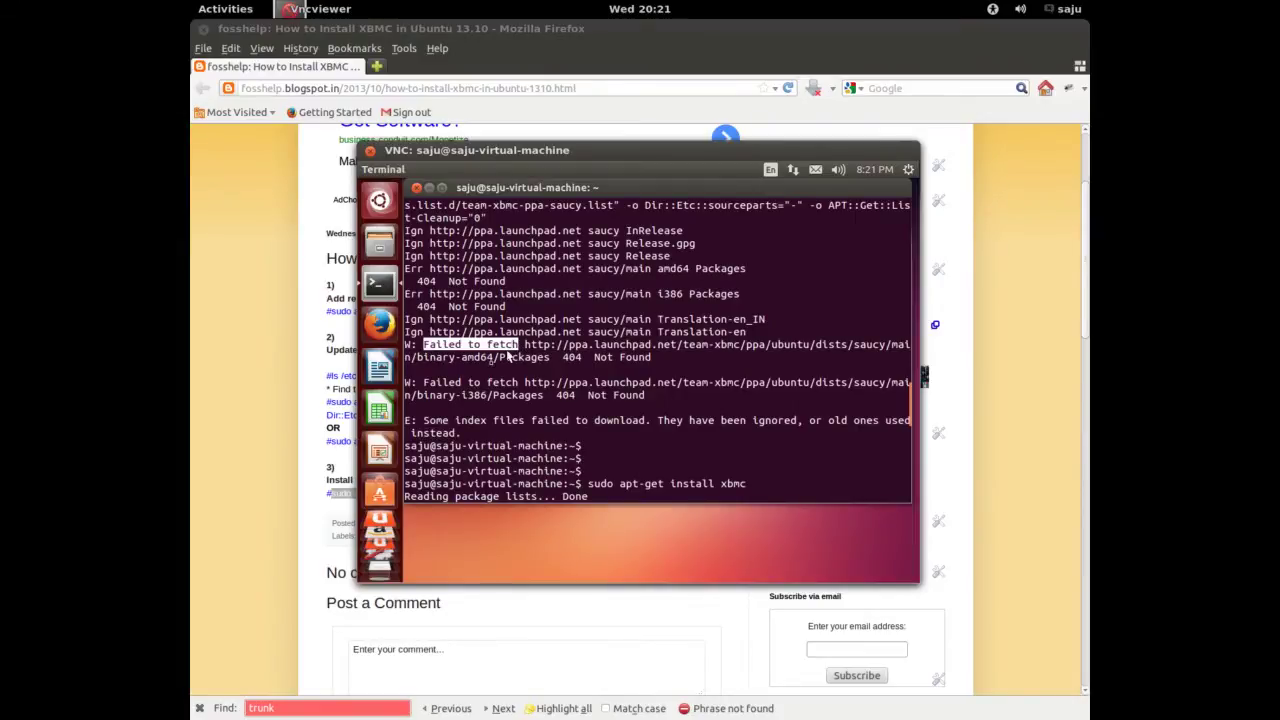
{"action": "left_click_drag", "start_coordinate": [423, 383], "coordinate": [522, 386]}
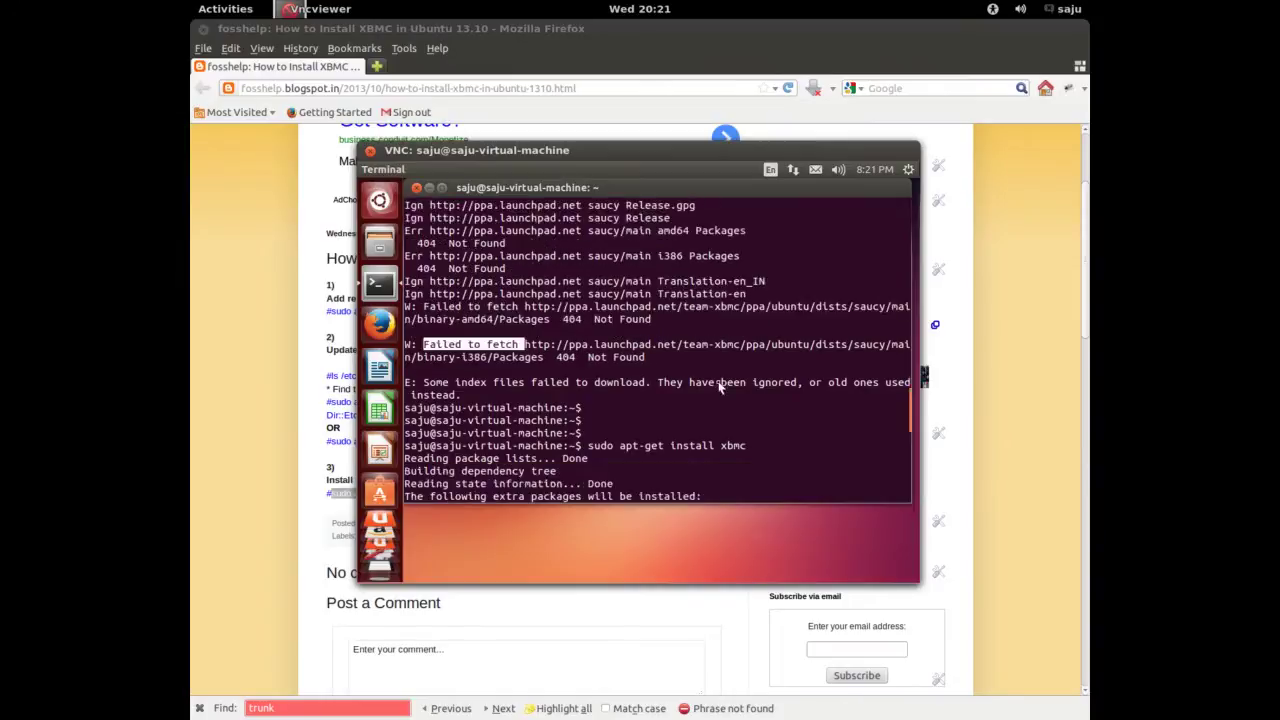
{"action": "type", "text": "y"}
{"action": "key", "text": "Return"}
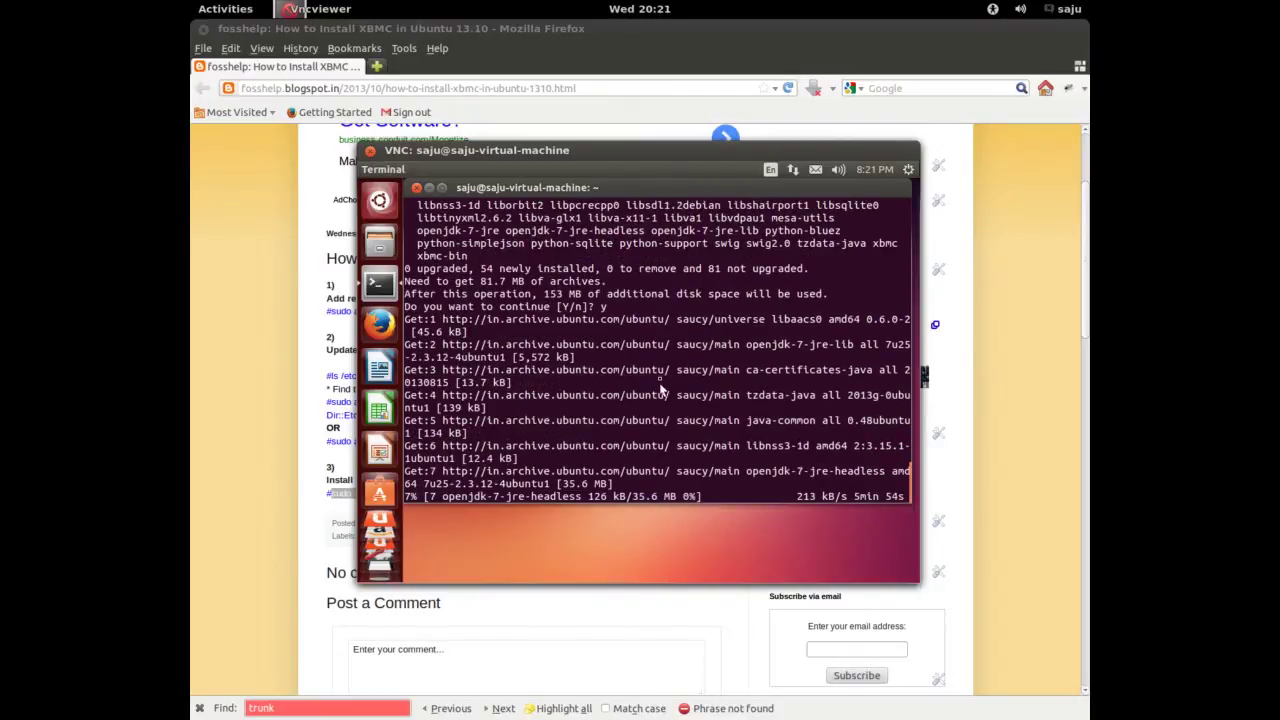
{"action": "scroll", "coordinate": [660, 382], "scroll_direction": "up", "scroll_amount": 1}
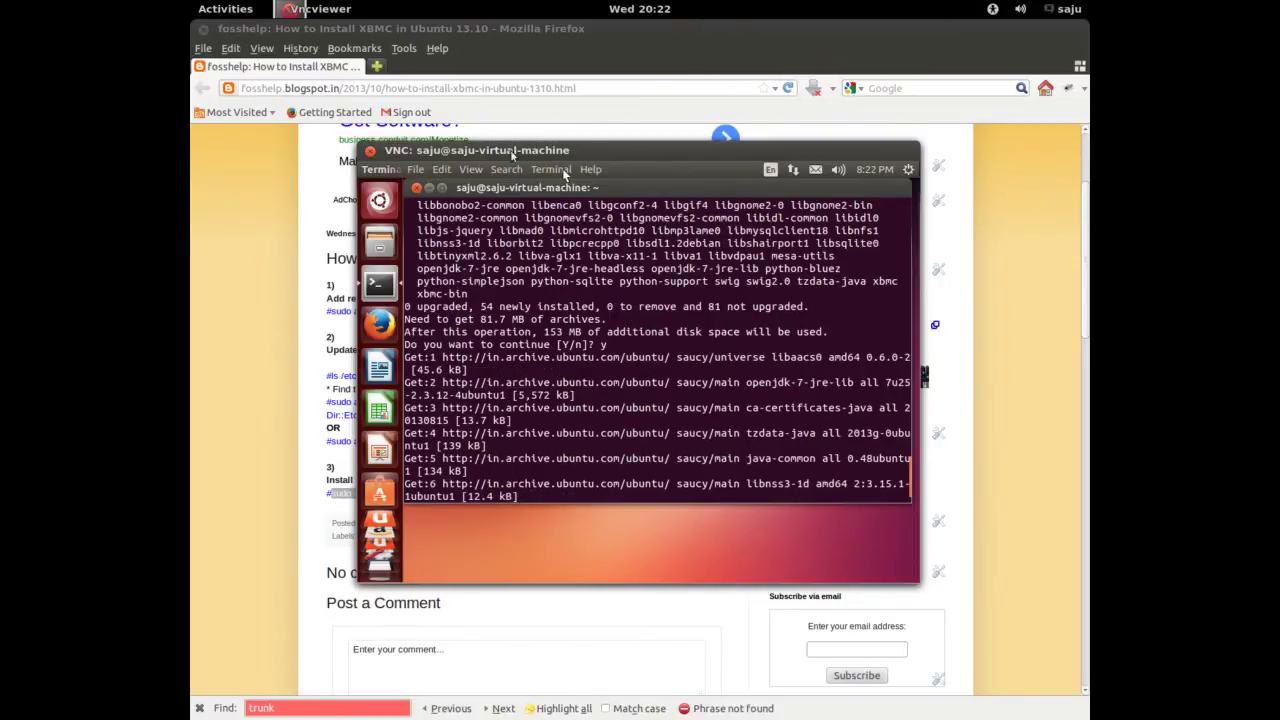
{"action": "key", "text": "alt+Tab"}
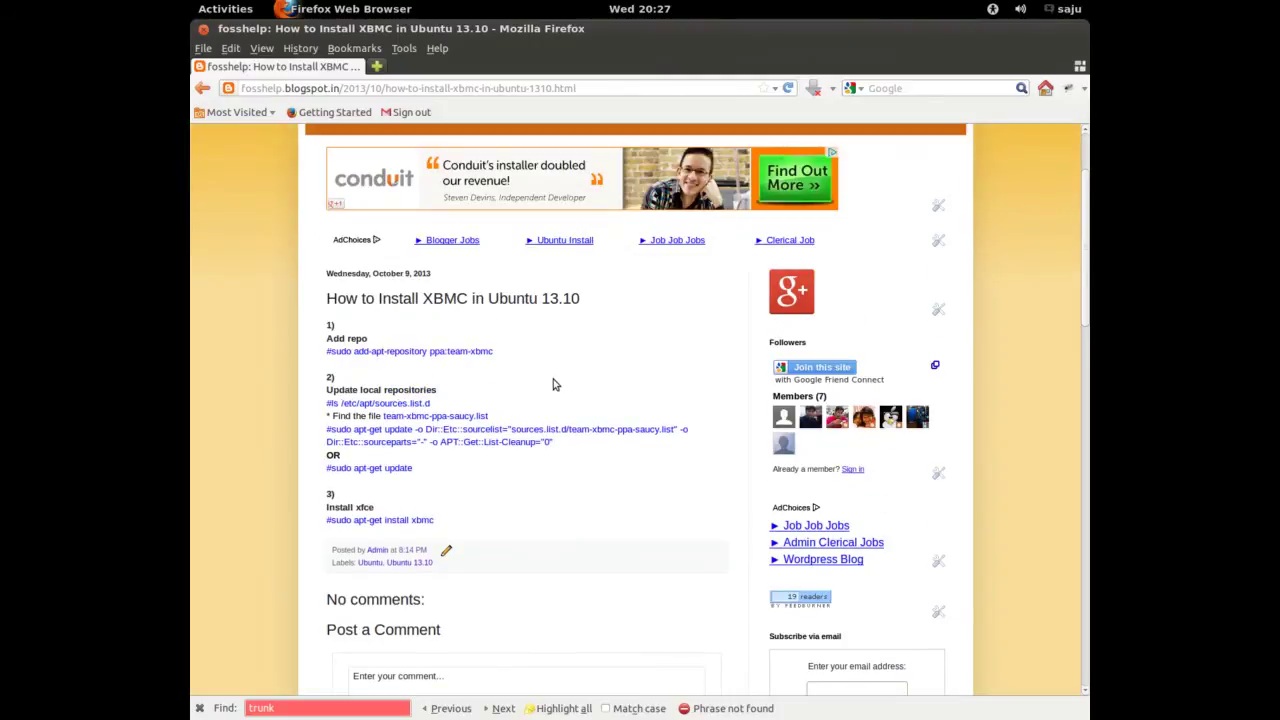
{"action": "key", "text": "super"}
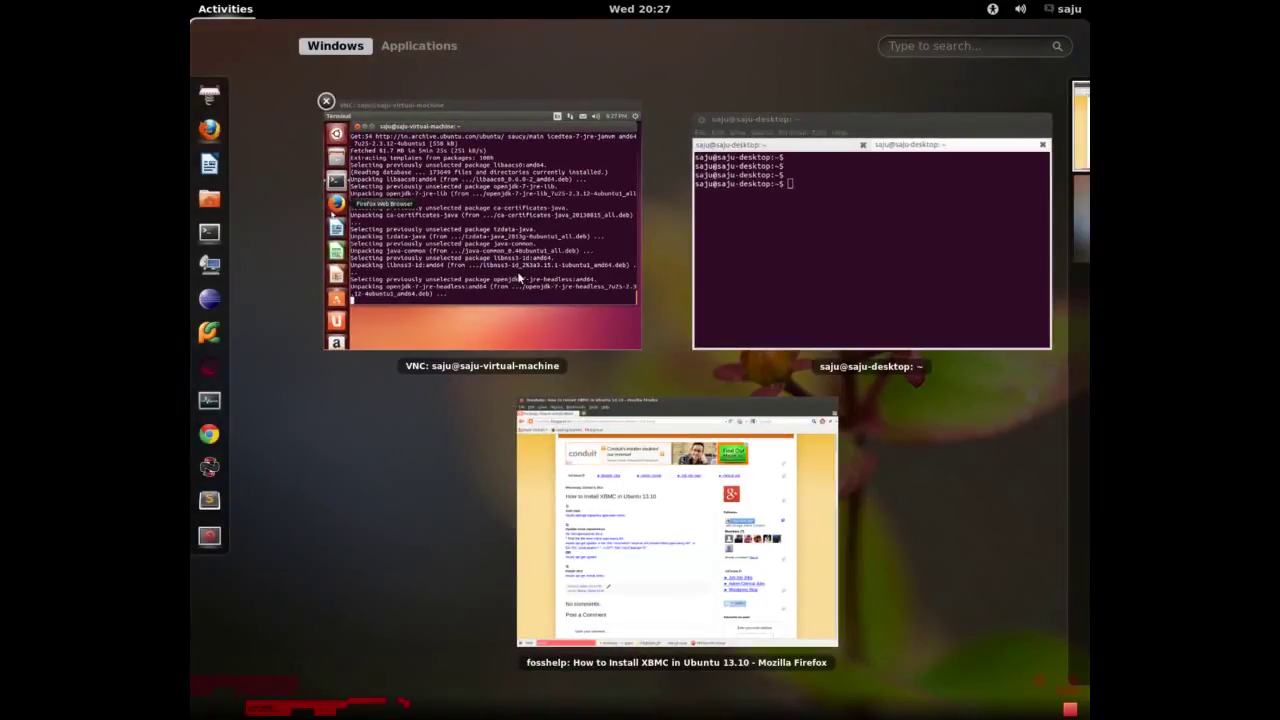
{"action": "left_click", "coordinate": [517, 271]}
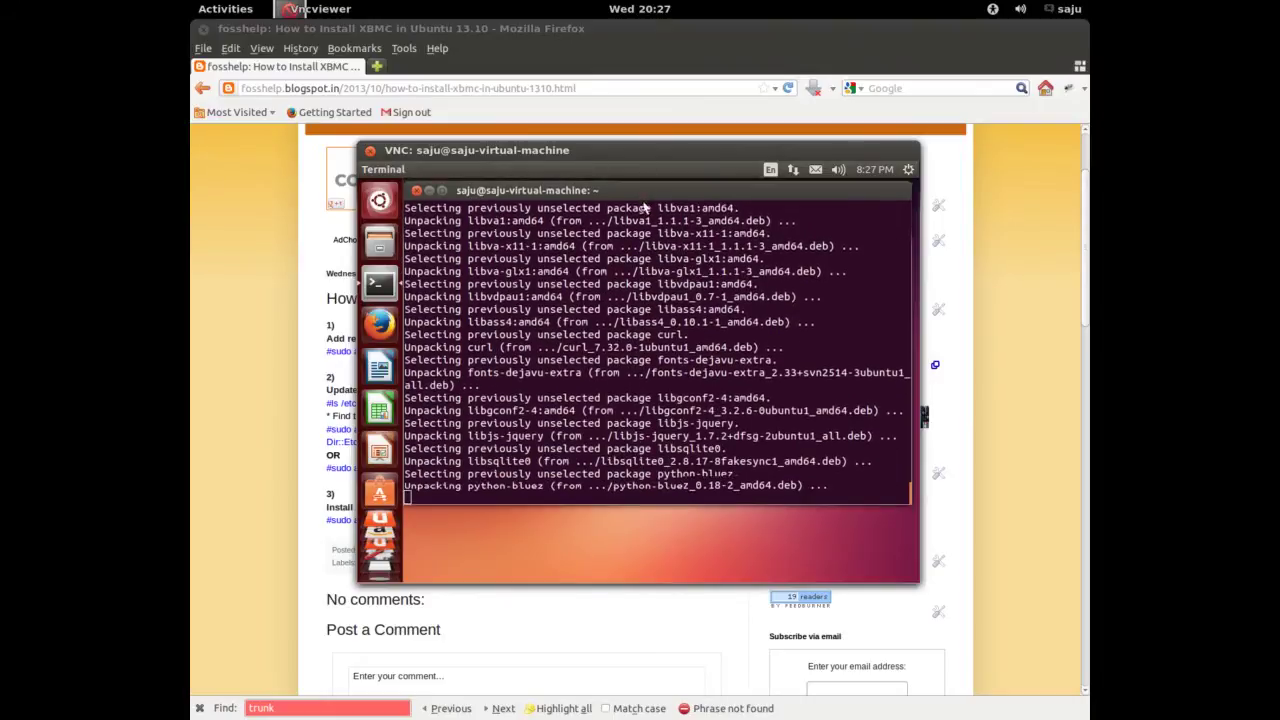
Nudge the terminal window around, then add fresh prompt lines once the install completes
{"action": "left_click_drag", "start_coordinate": [624, 190], "coordinate": [659, 218]}
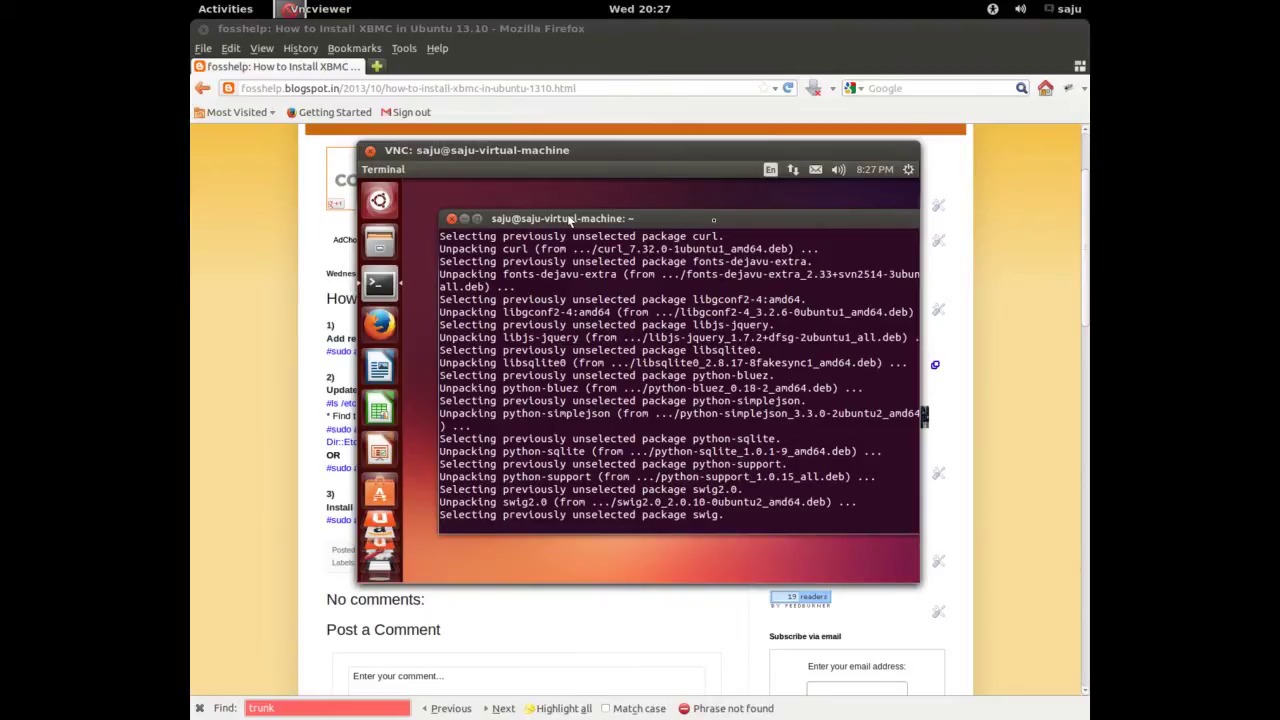
{"action": "left_click_drag", "start_coordinate": [715, 225], "coordinate": [862, 230]}
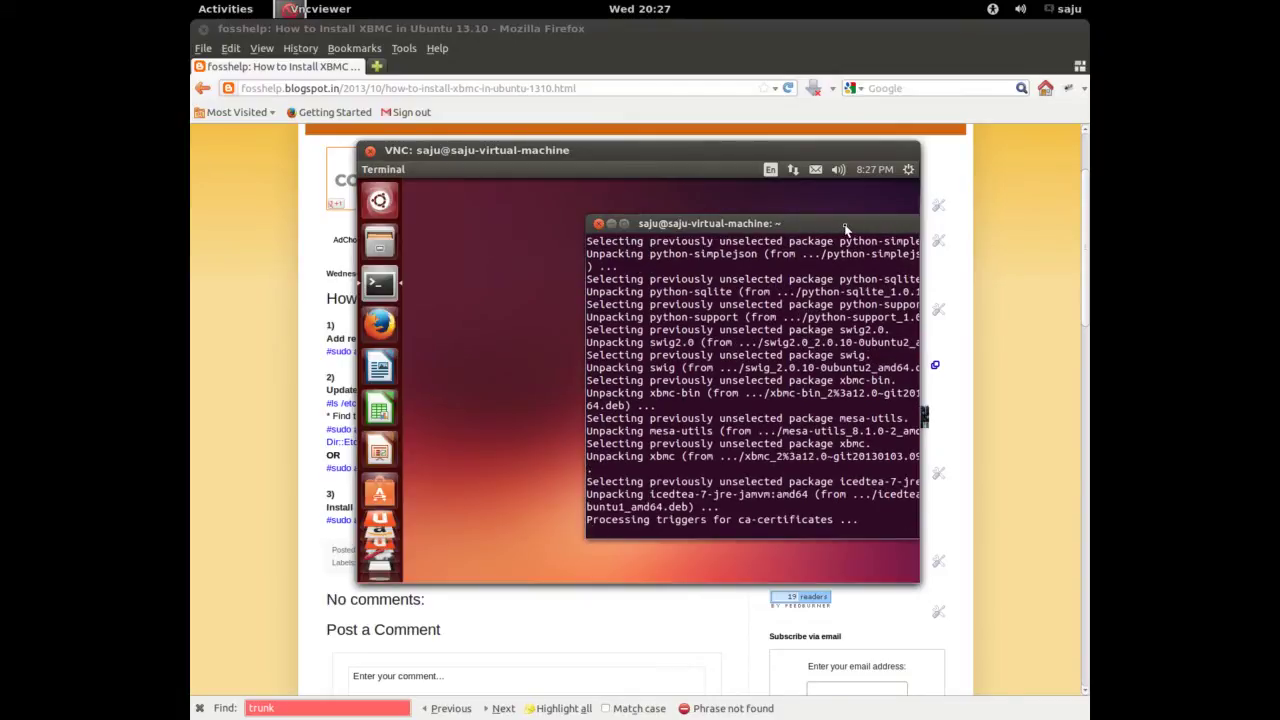
{"action": "left_click_drag", "start_coordinate": [845, 229], "coordinate": [669, 214]}
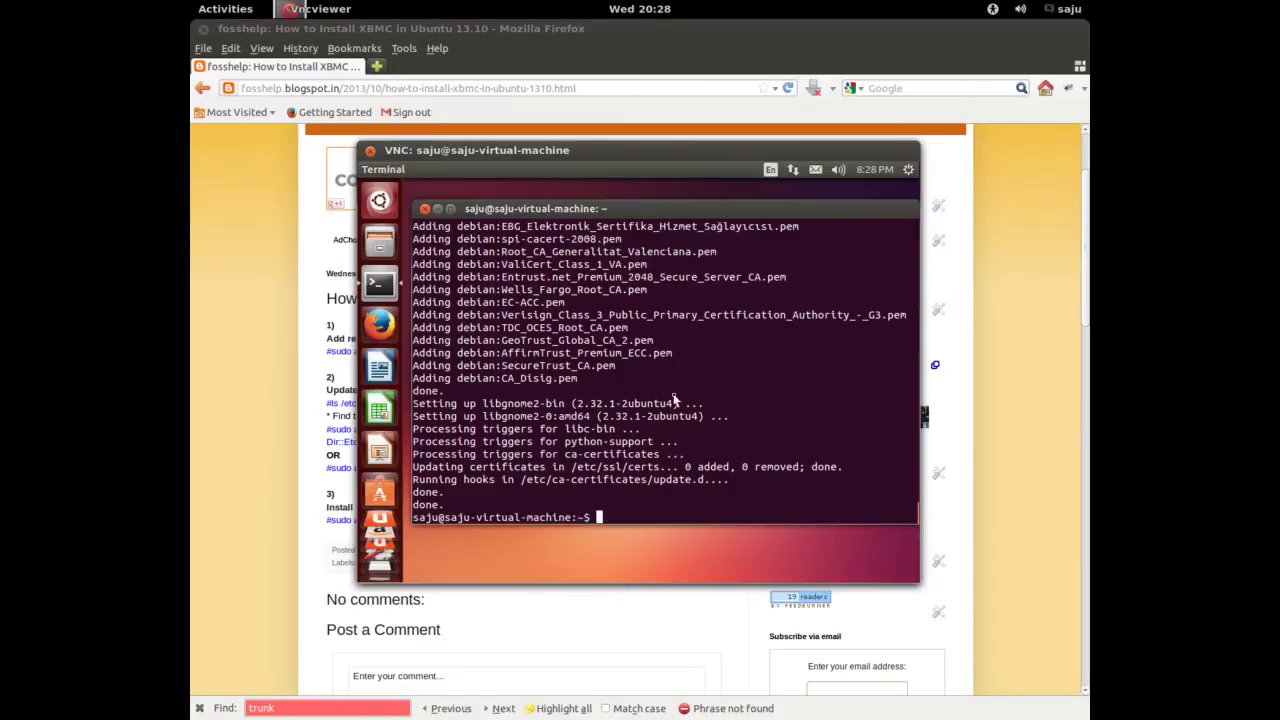
{"action": "key", "text": "Return"}
{"action": "key", "text": "Return"}
{"action": "key", "text": "Return"}
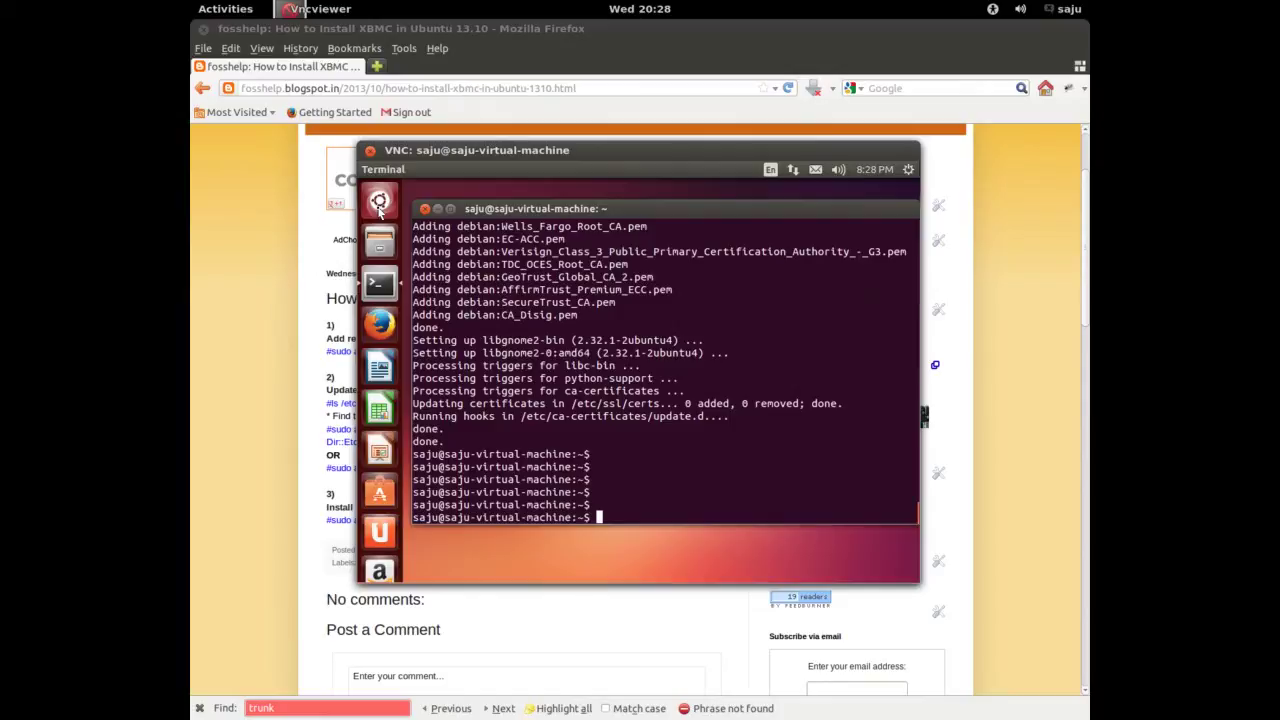
Search the Dash for 'xb' and launch XBMC Media Center from the results
{"action": "left_click", "coordinate": [379, 205]}
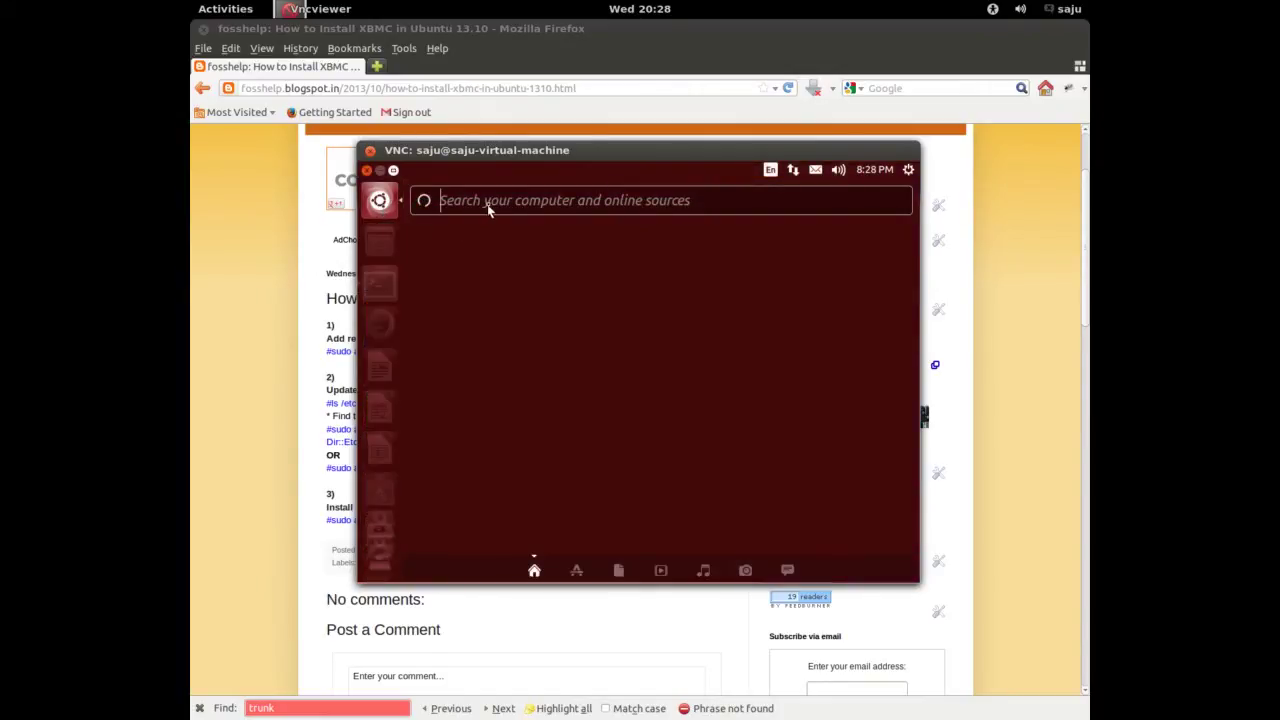
{"action": "type", "text": "xb"}
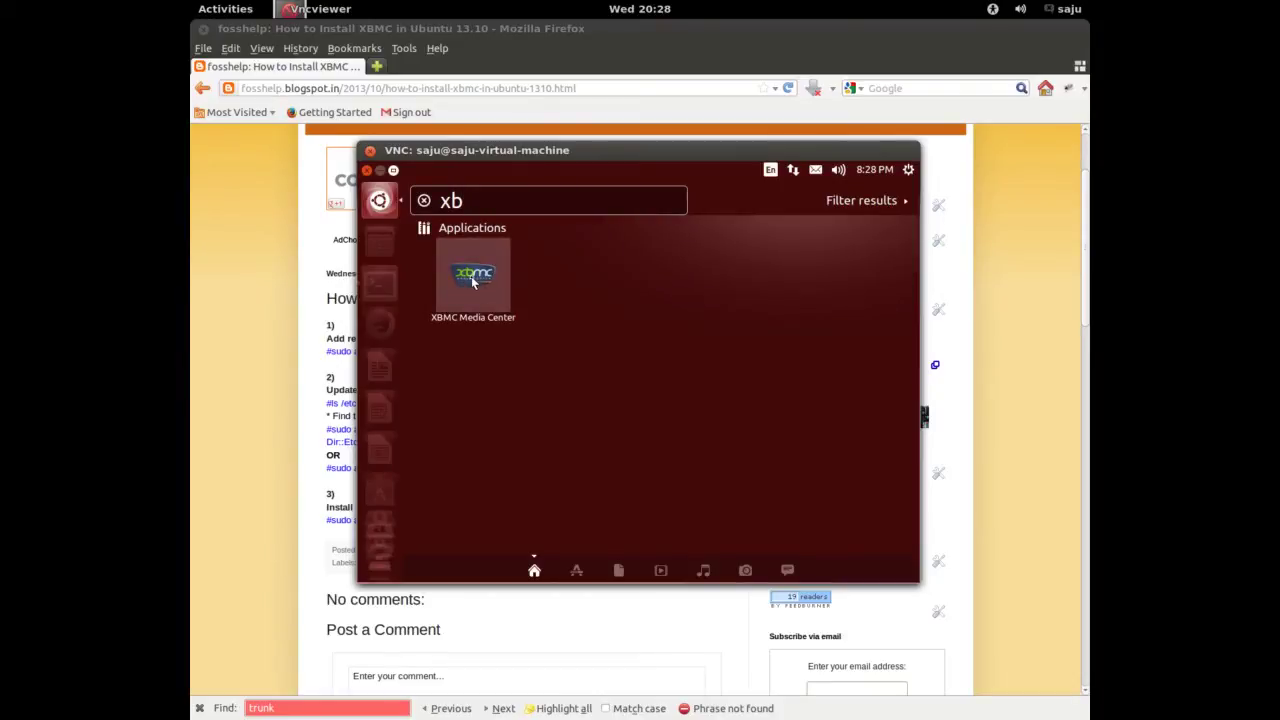
{"action": "left_click", "coordinate": [473, 280]}
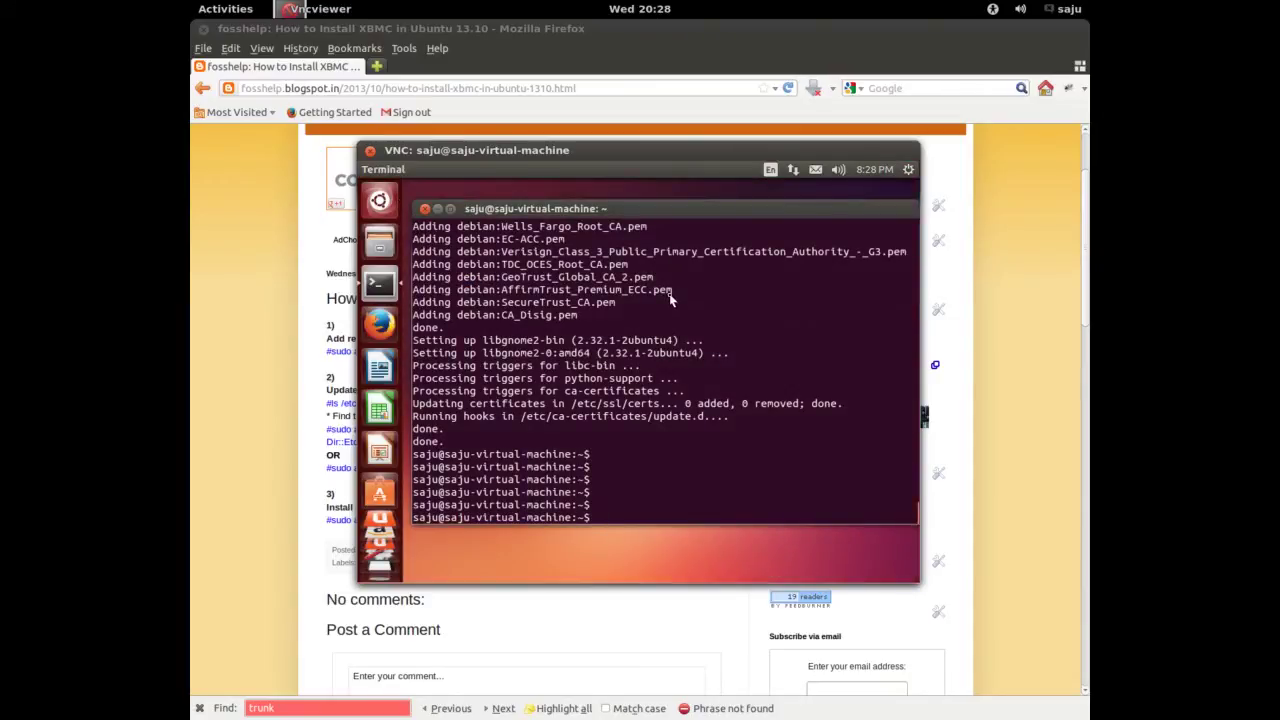
Browse the XBMC home menu from Weather to System, back to Music, then toward the power button
{"action": "mouse_move", "coordinate": [656, 168]}
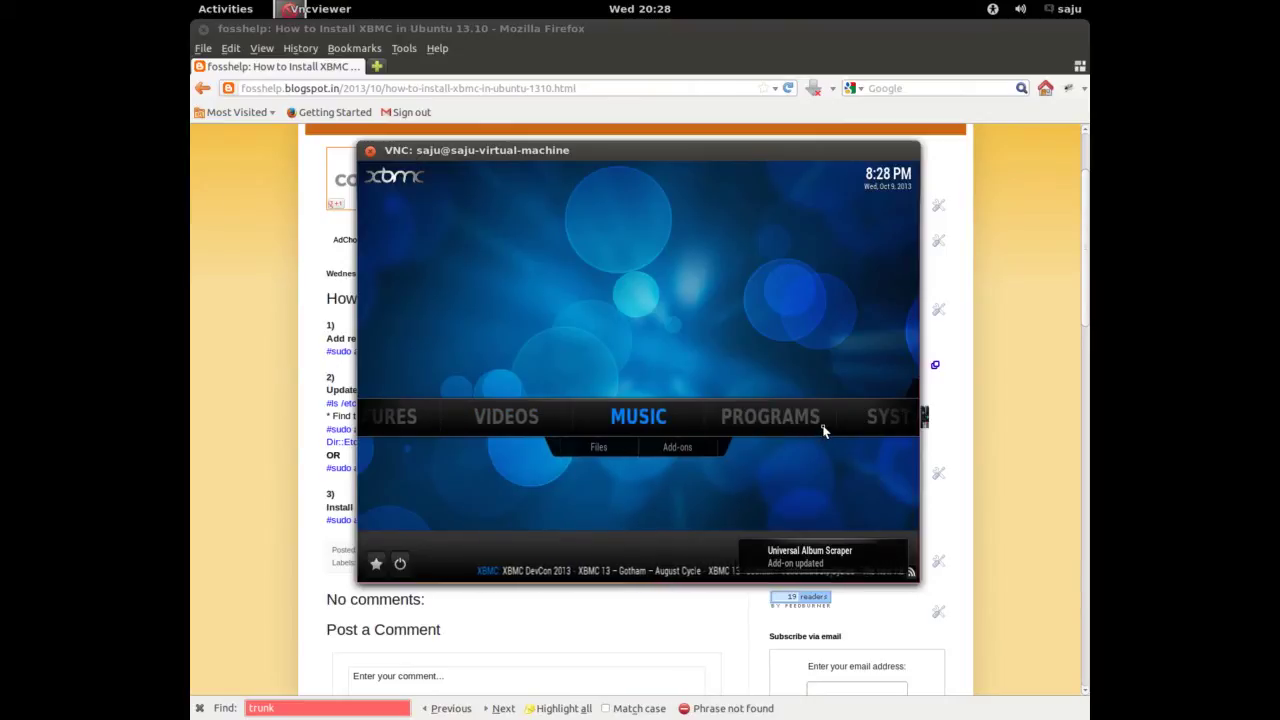
{"action": "key", "text": "Left"}
{"action": "key", "text": "Left"}
{"action": "key", "text": "Left"}
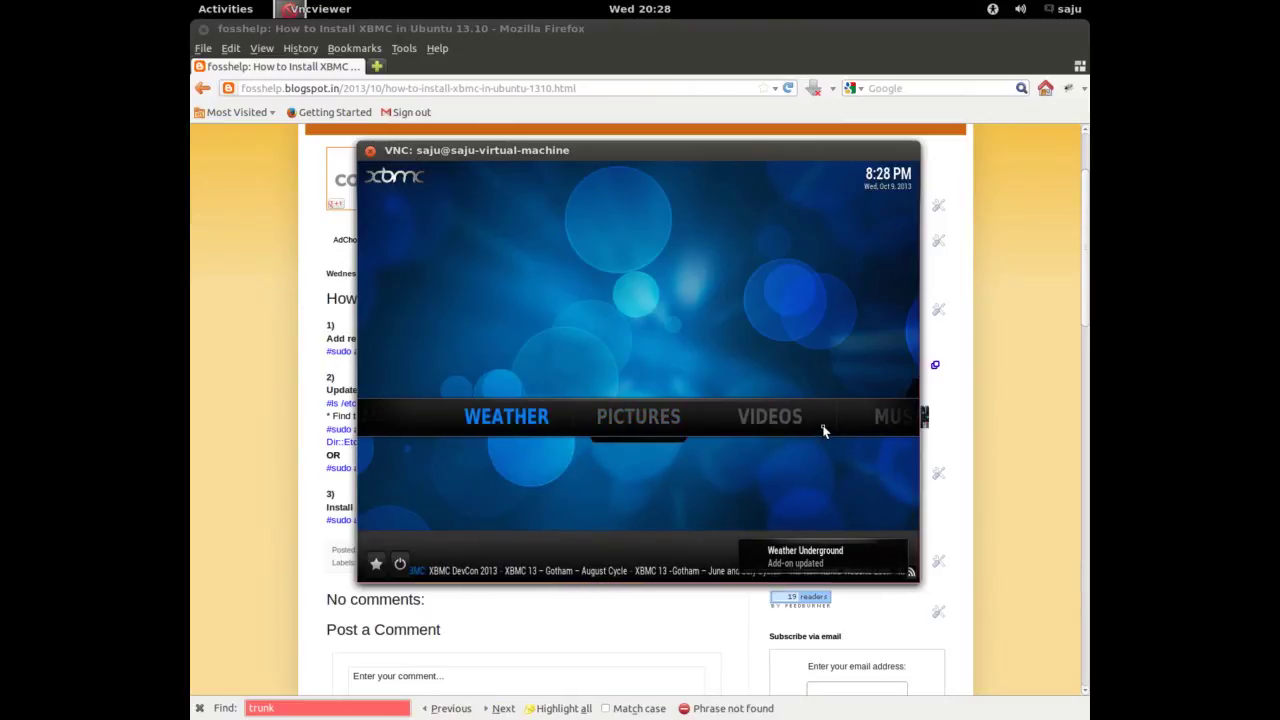
{"action": "key", "text": "Right"}
{"action": "key", "text": "Right"}
{"action": "key", "text": "Right"}
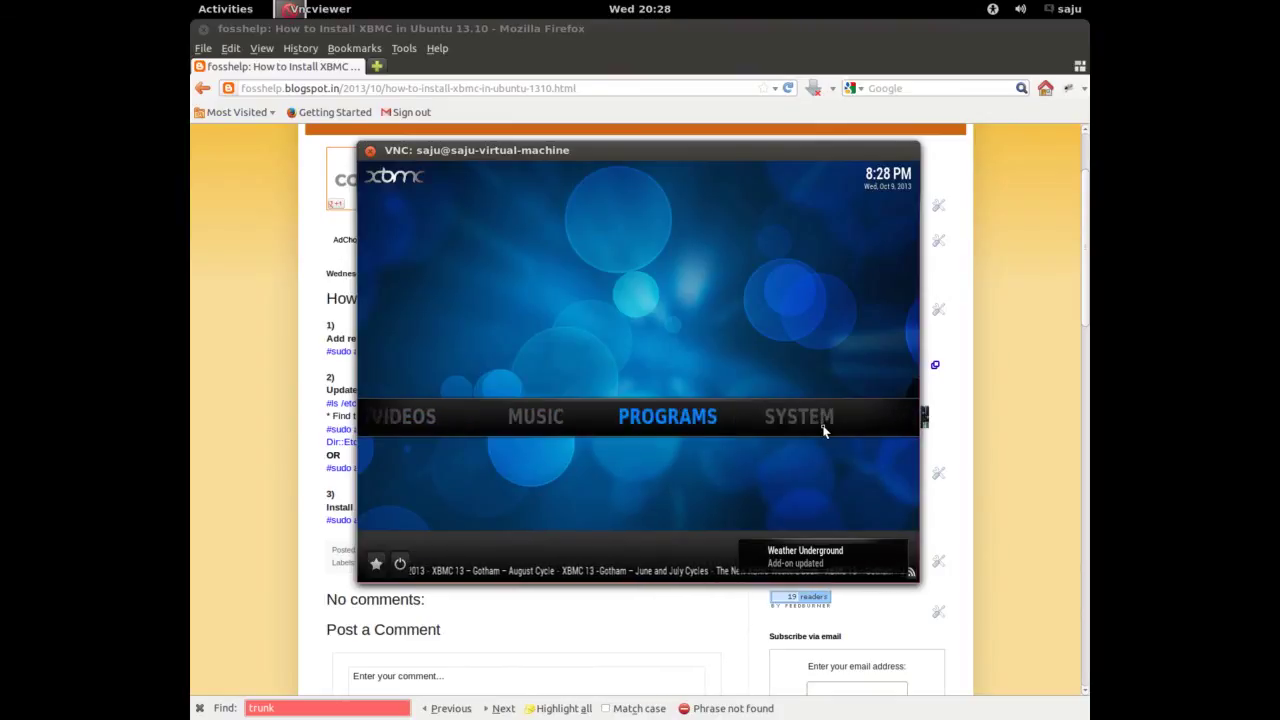
{"action": "key", "text": "Right"}
{"action": "key", "text": "Right"}
{"action": "key", "text": "Right"}
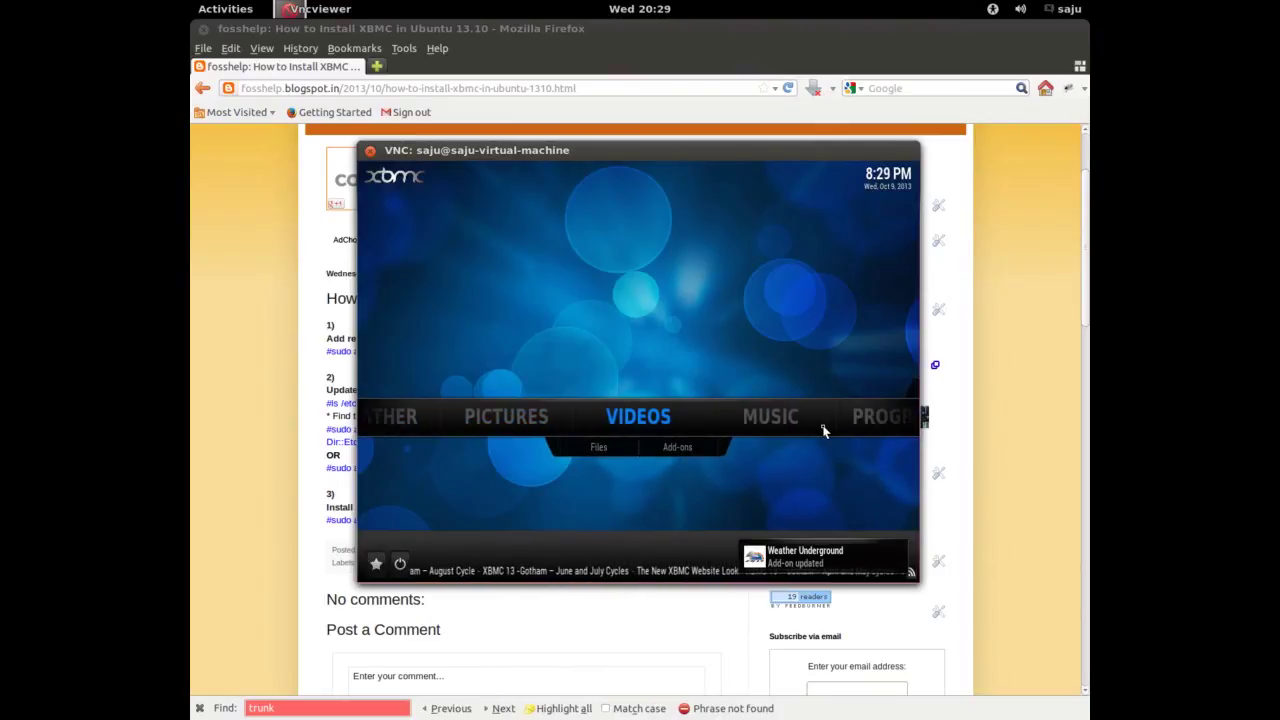
{"action": "key", "text": "Down"}
{"action": "key", "text": "Up"}
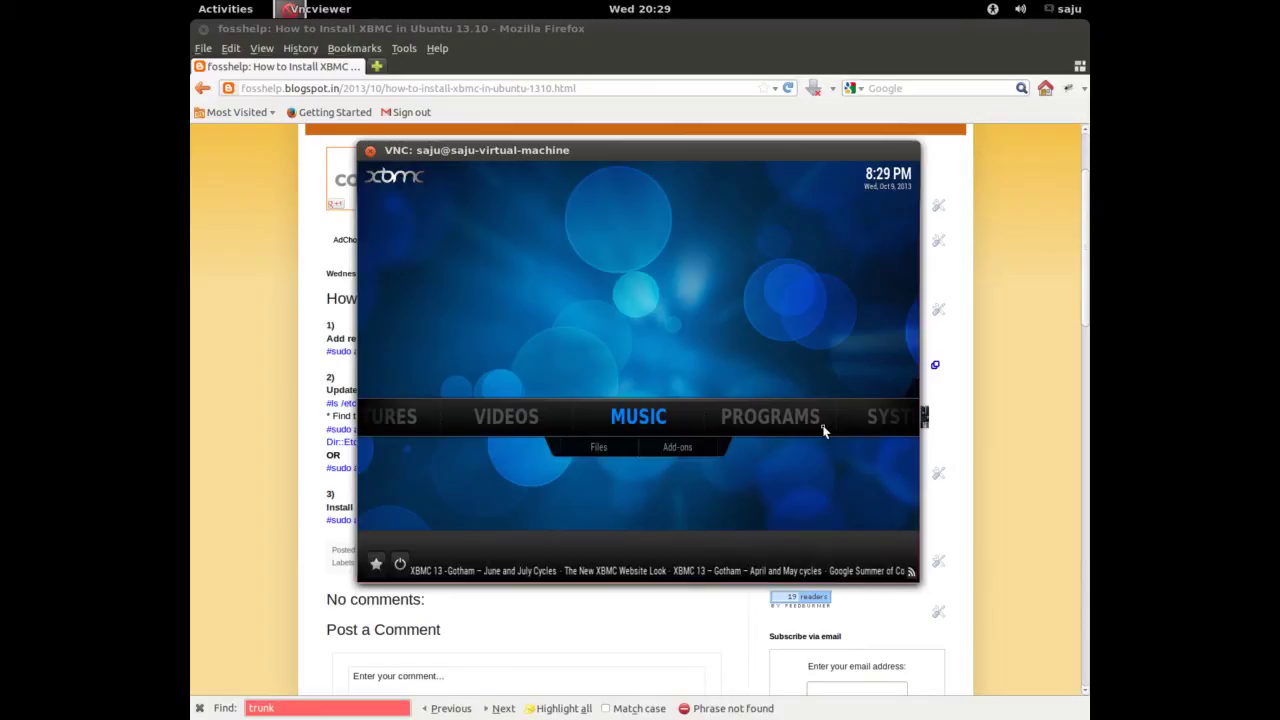
{"action": "key", "text": "Down"}
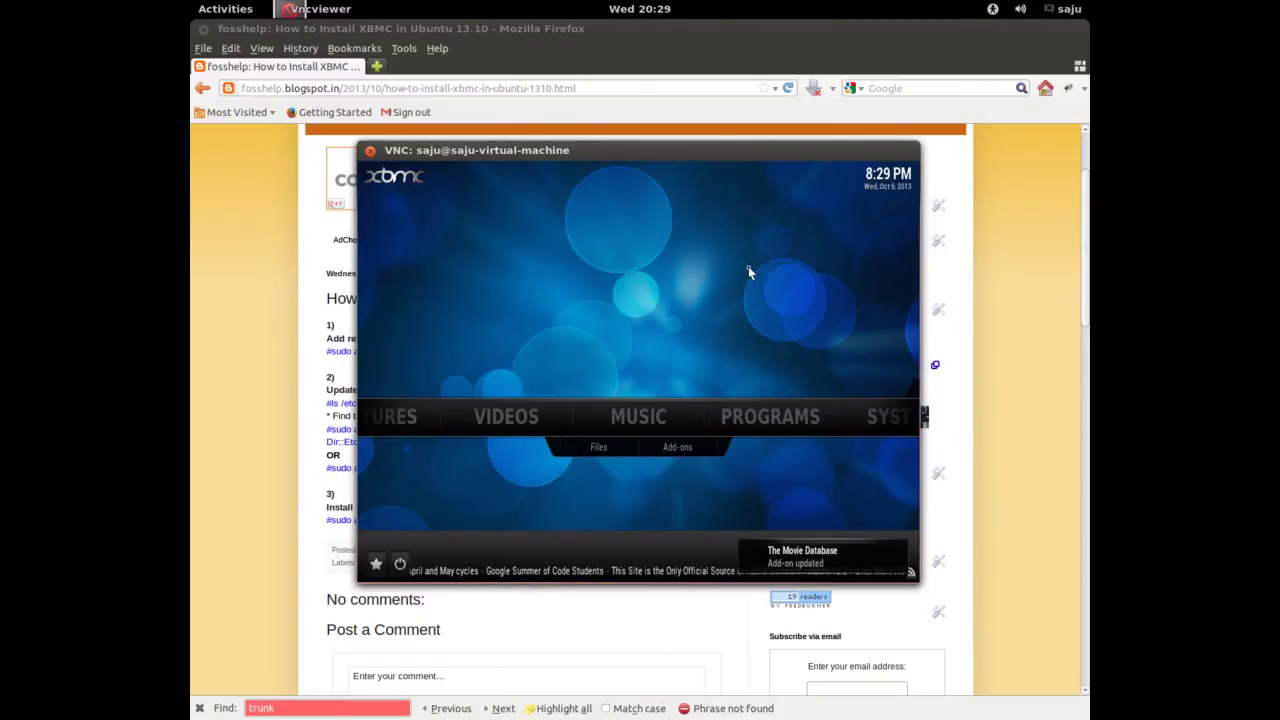
{"action": "key", "text": "Up"}
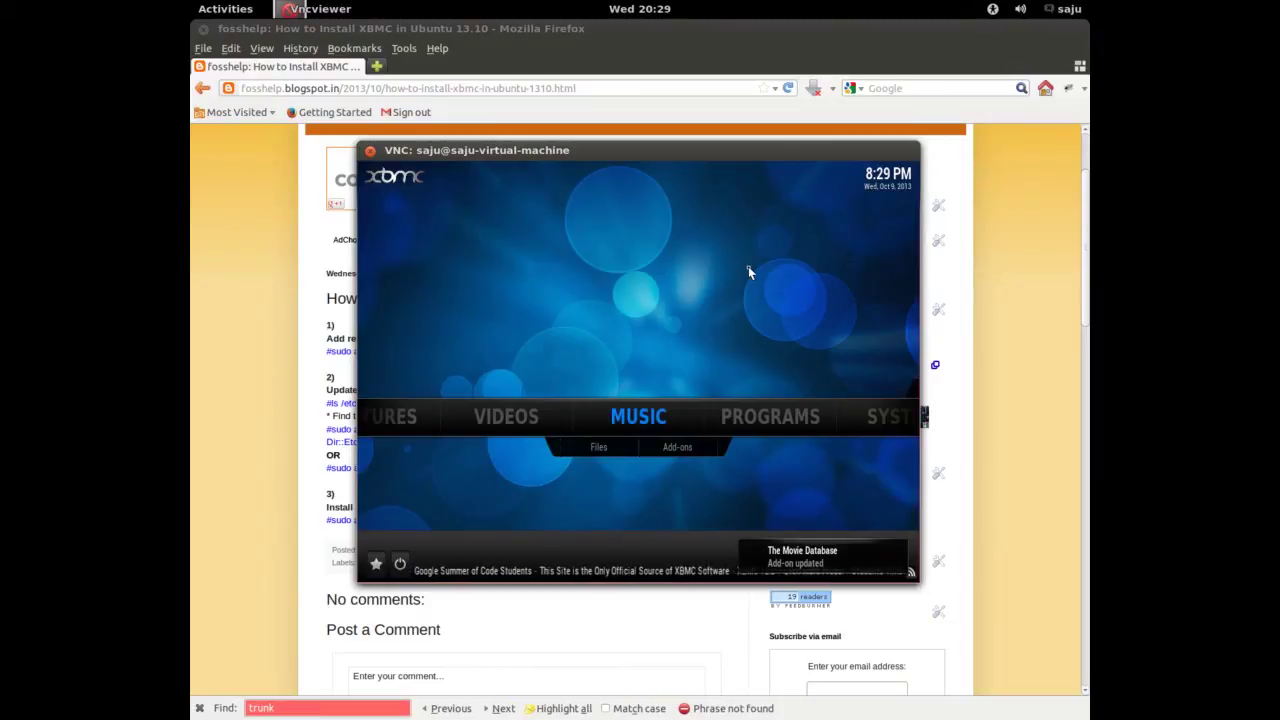
{"action": "key", "text": "Down"}
{"action": "key", "text": "Down"}
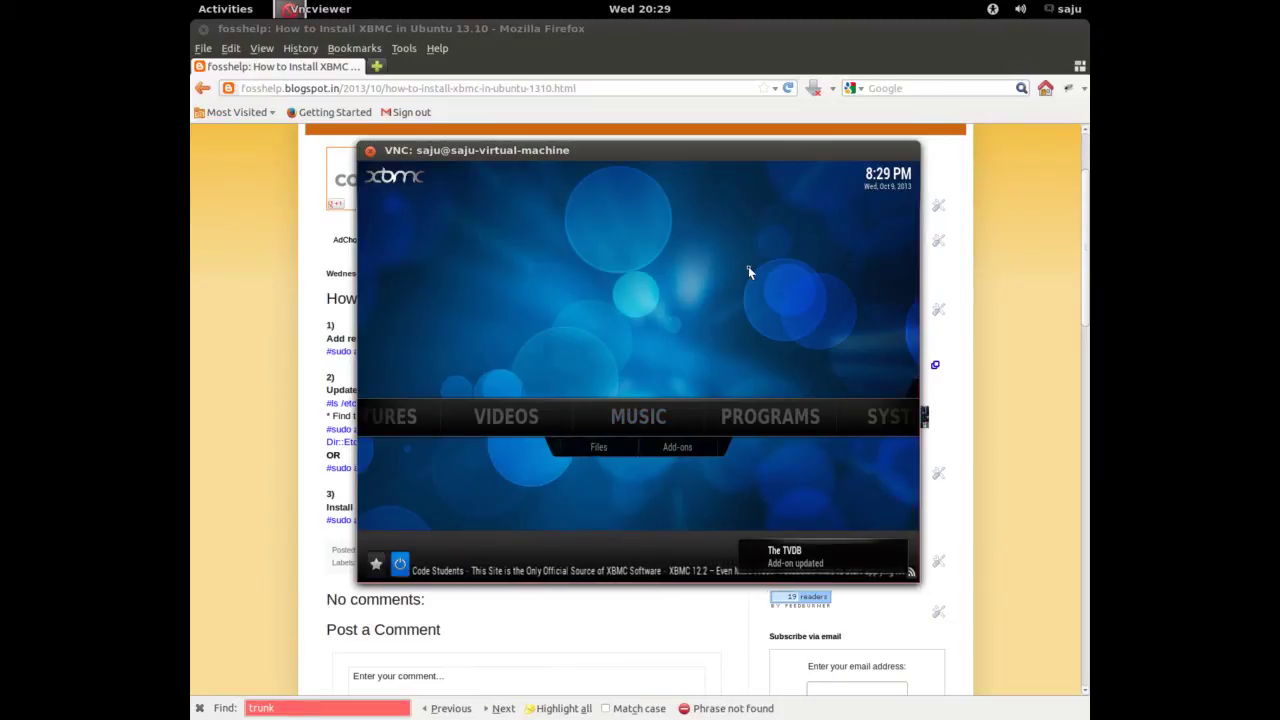
Open XBMC's shutdown options and choose Exit
{"action": "key", "text": "Return"}
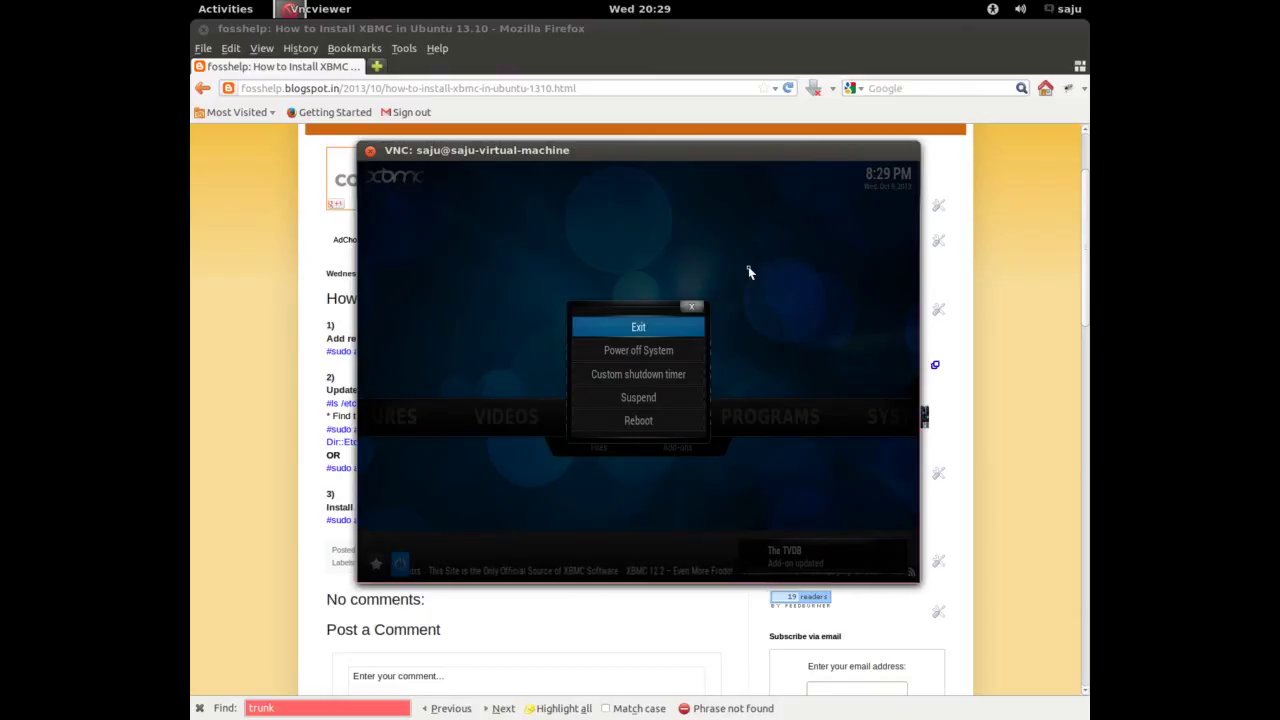
{"action": "key", "text": "Down"}
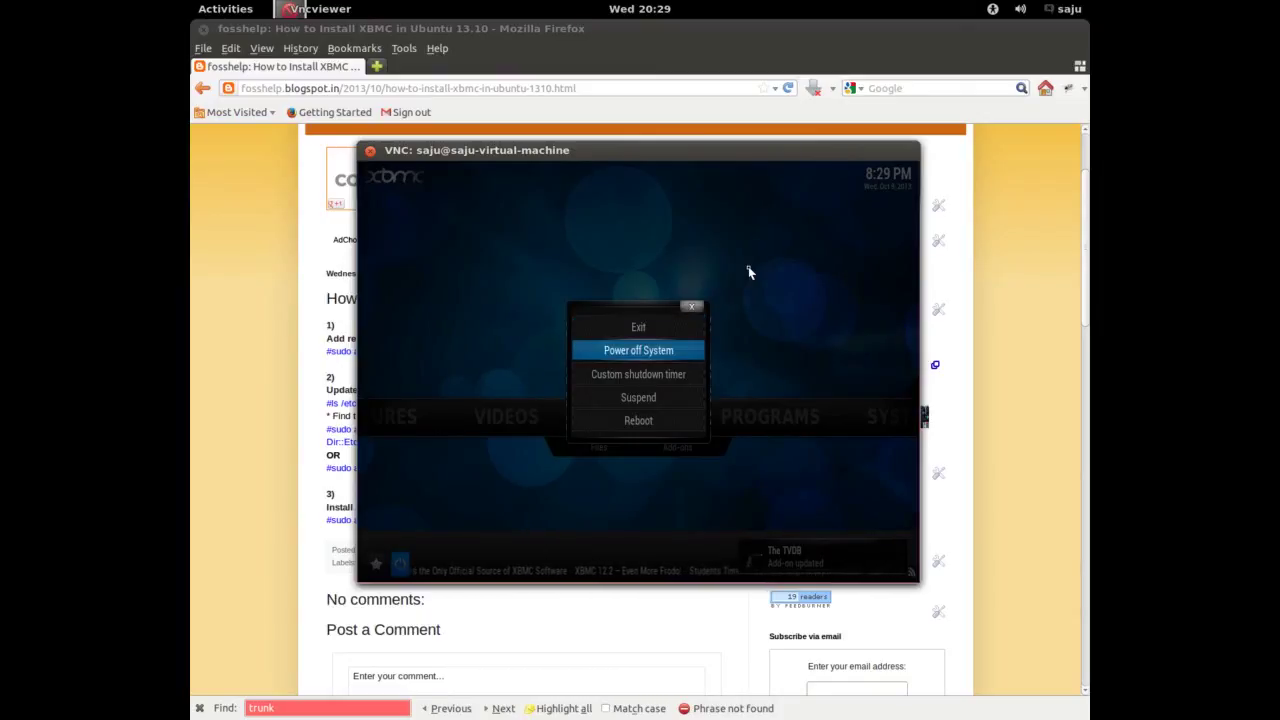
{"action": "key", "text": "Down"}
{"action": "key", "text": "Down"}
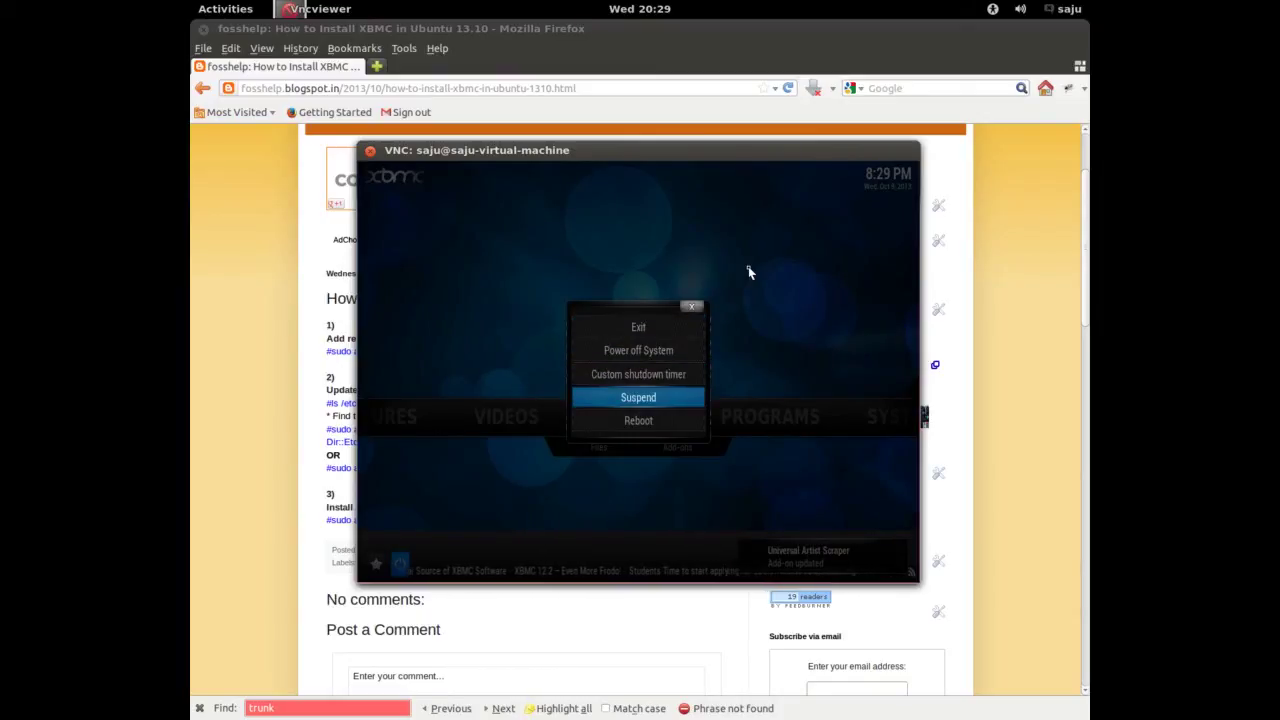
{"action": "key", "text": "Down"}
{"action": "key", "text": "Up"}
{"action": "key", "text": "Up"}
{"action": "key", "text": "Up"}
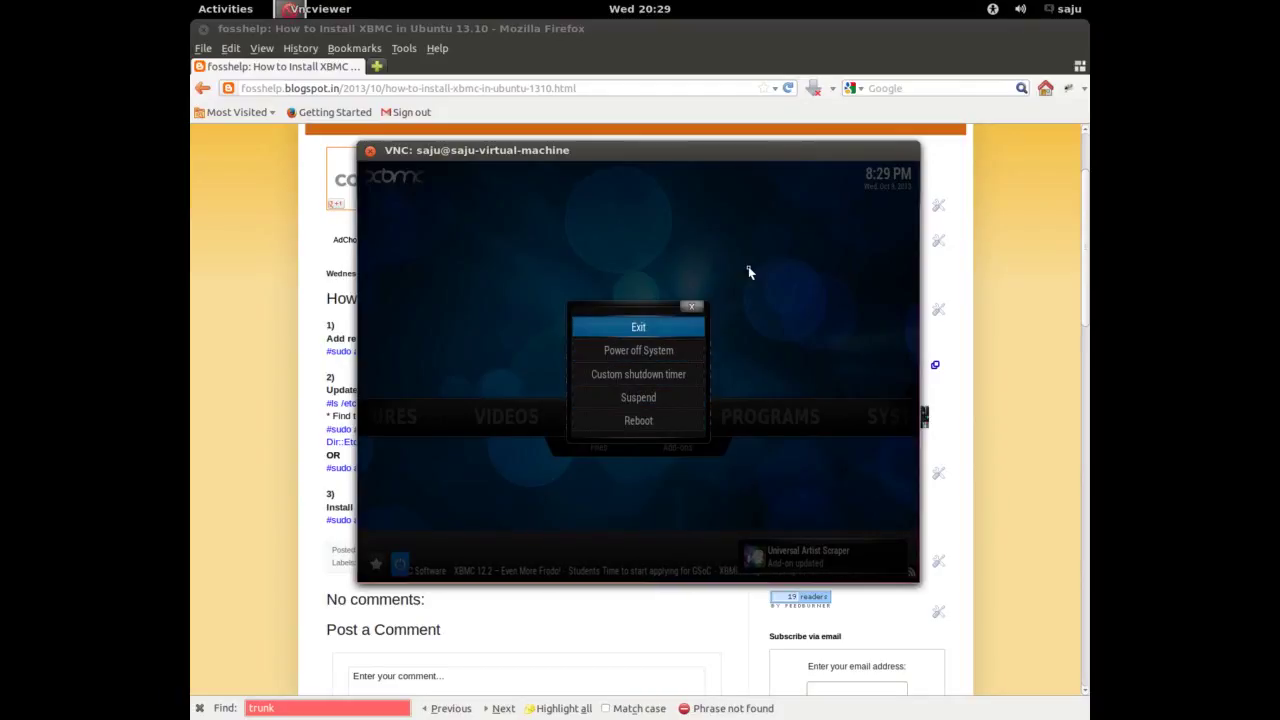
{"action": "key", "text": "Return"}
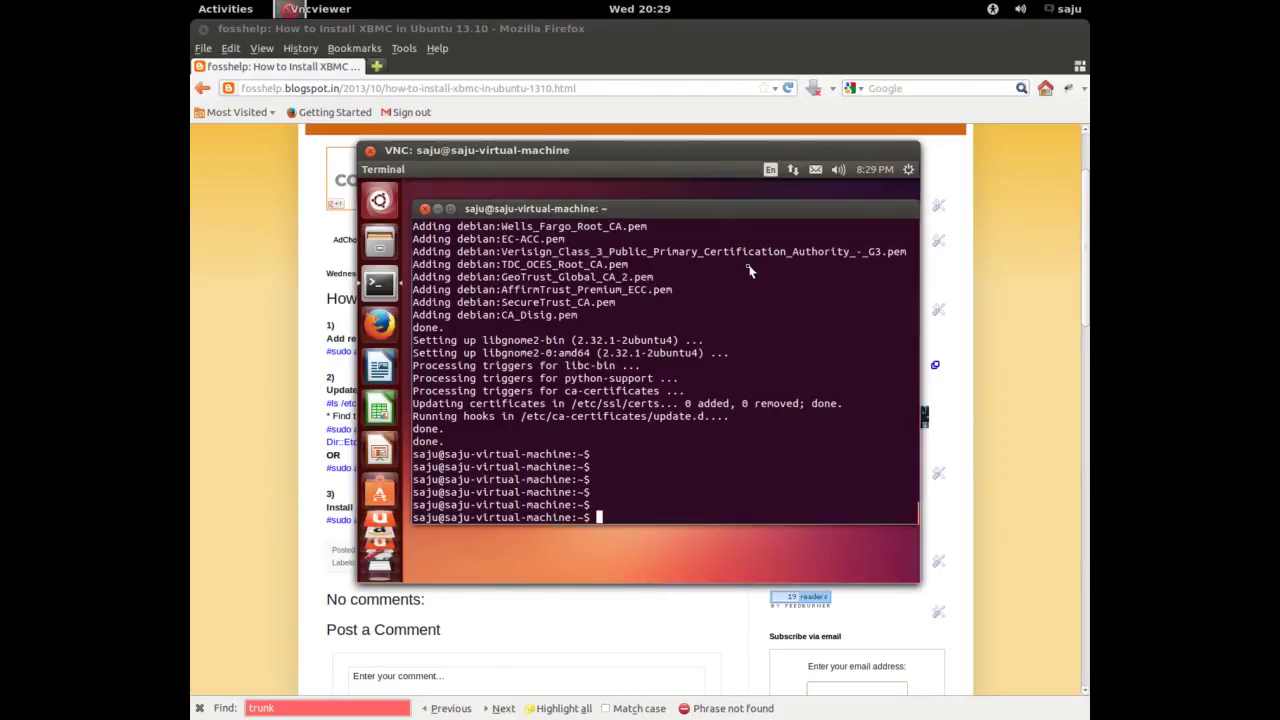